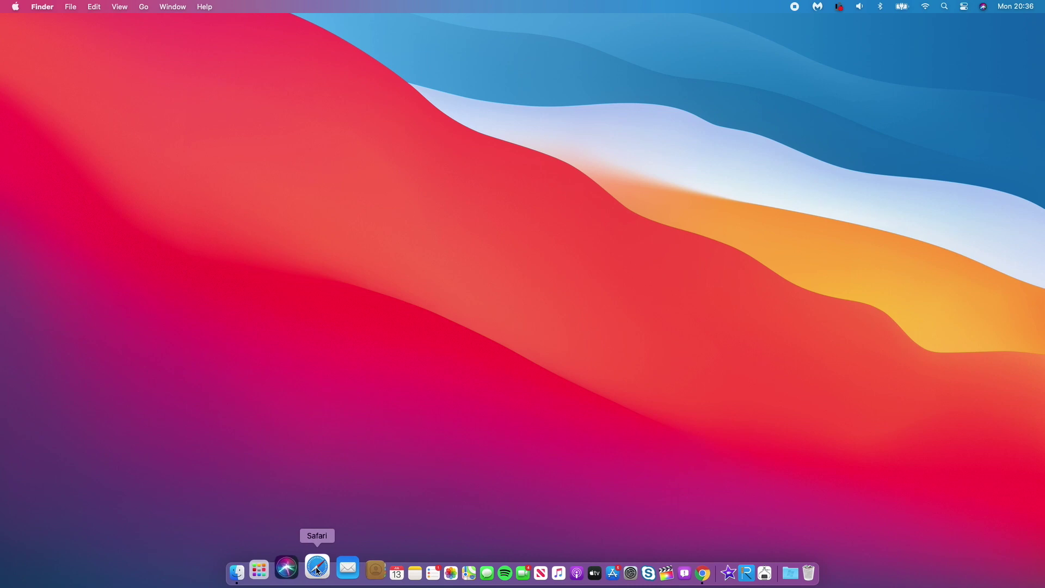
Launch Safari, search for beta.apple.com, and open the Apple Beta Software Program result.
left_click(317, 568)
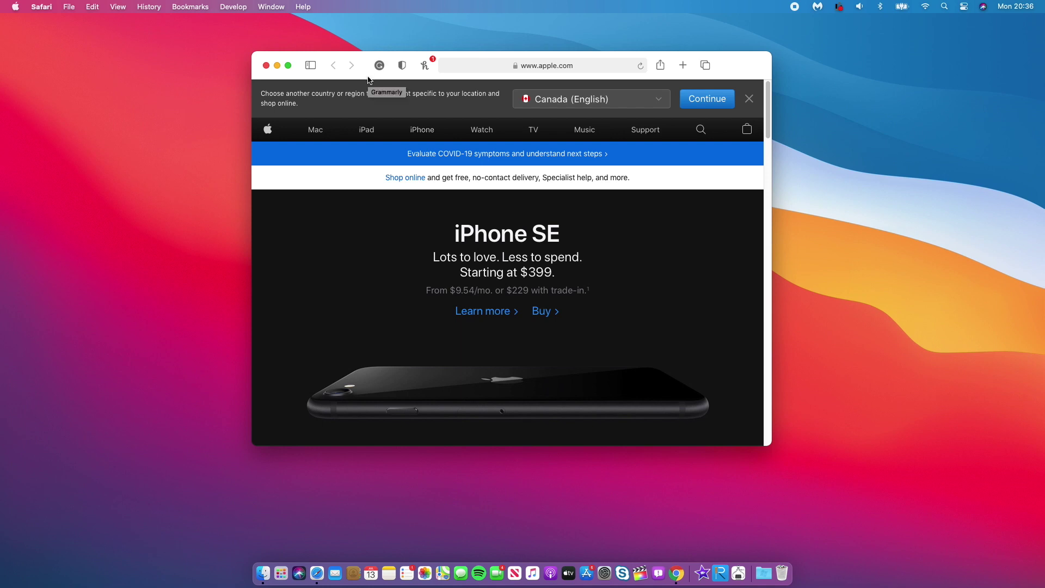
left_click(551, 67)
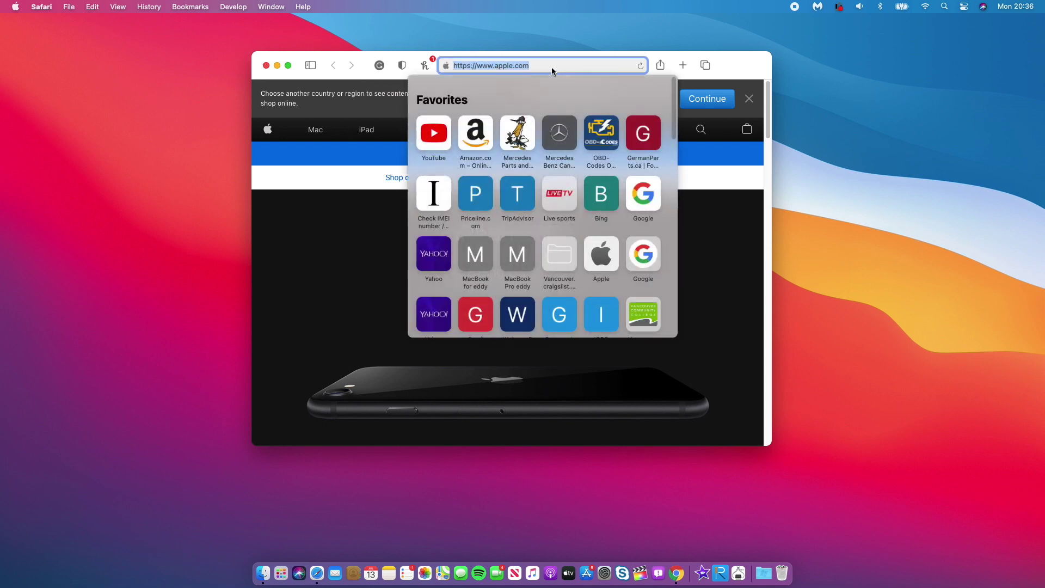
type("beta.apple")
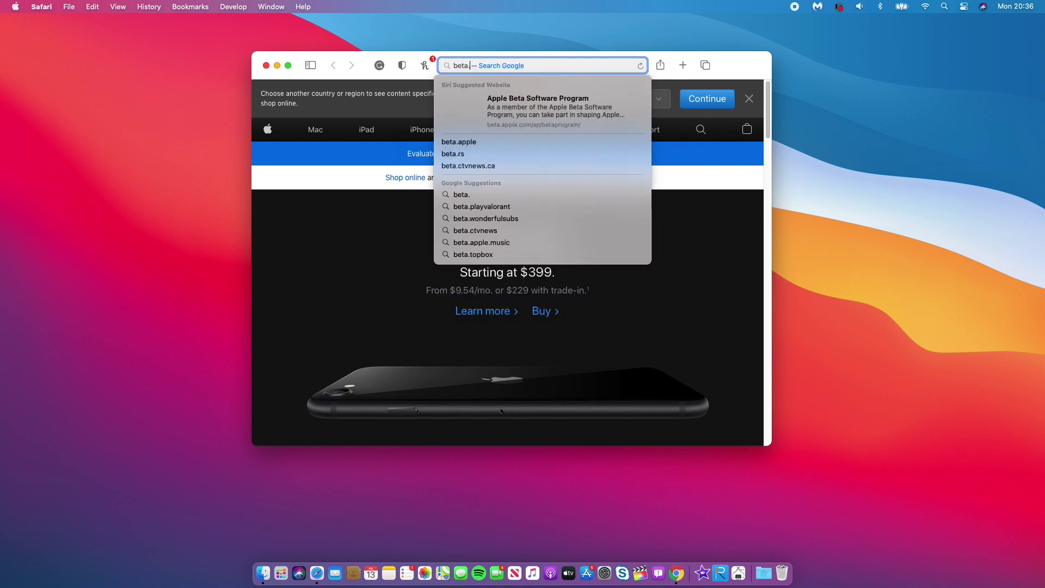
type(".com")
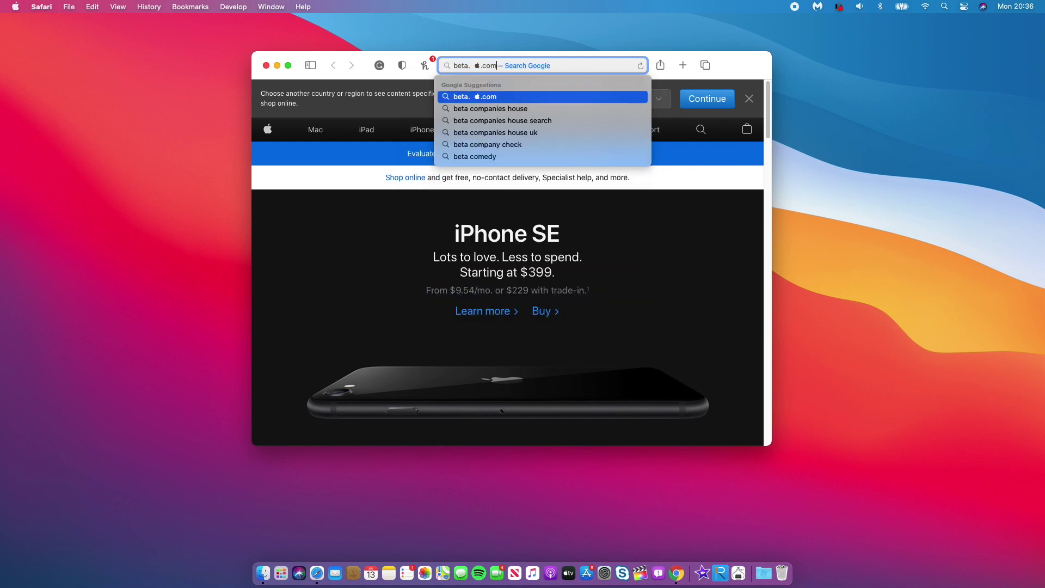
key("Return")
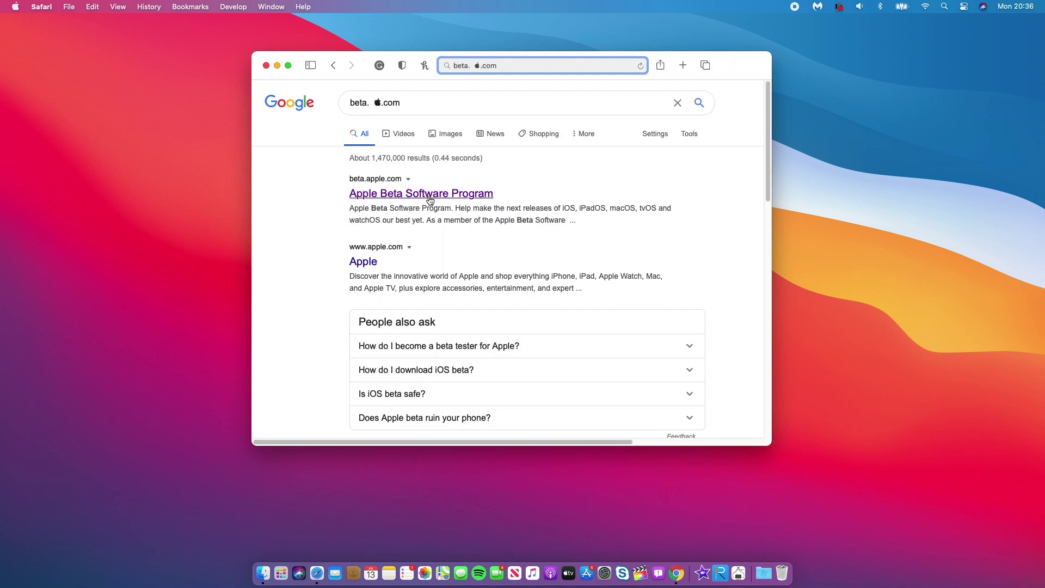
left_click(461, 195)
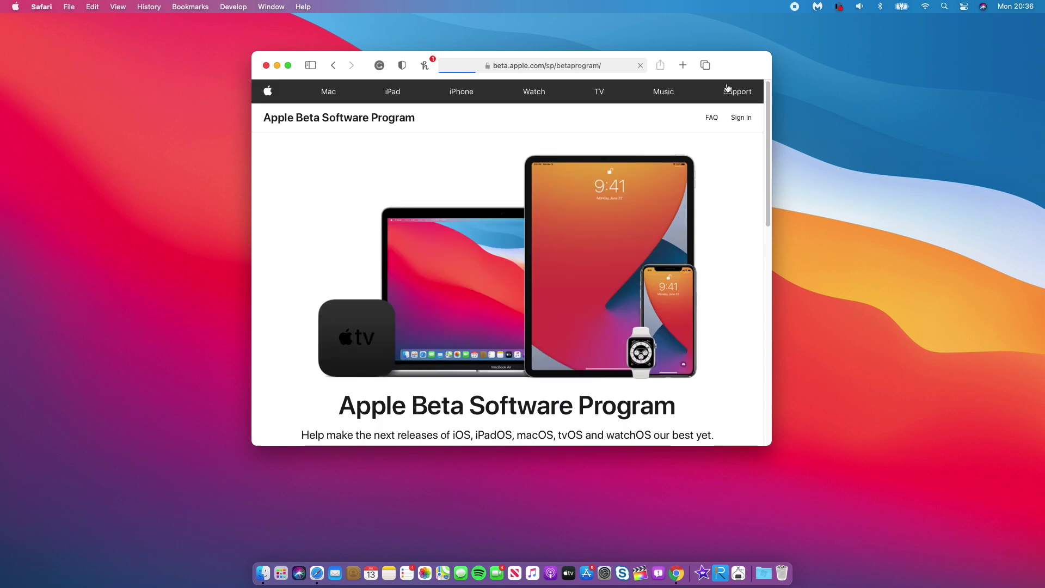
Switch the Apple Beta Software Program window to full screen and scroll through the page.
left_click(289, 66)
scroll(607, 243, "down", 10)
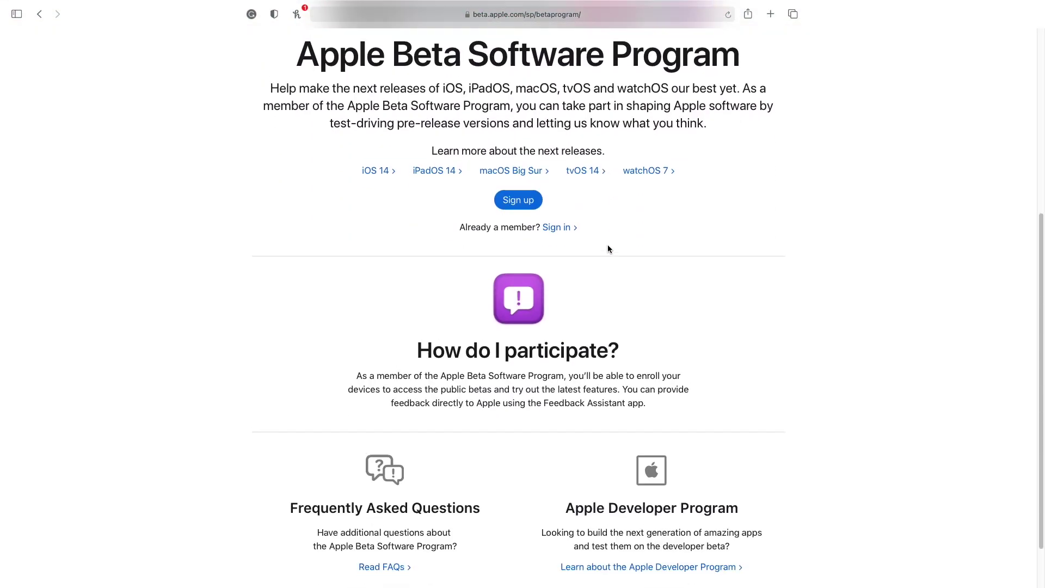
scroll(608, 244, "up", 10)
scroll(524, 265, "down", 4)
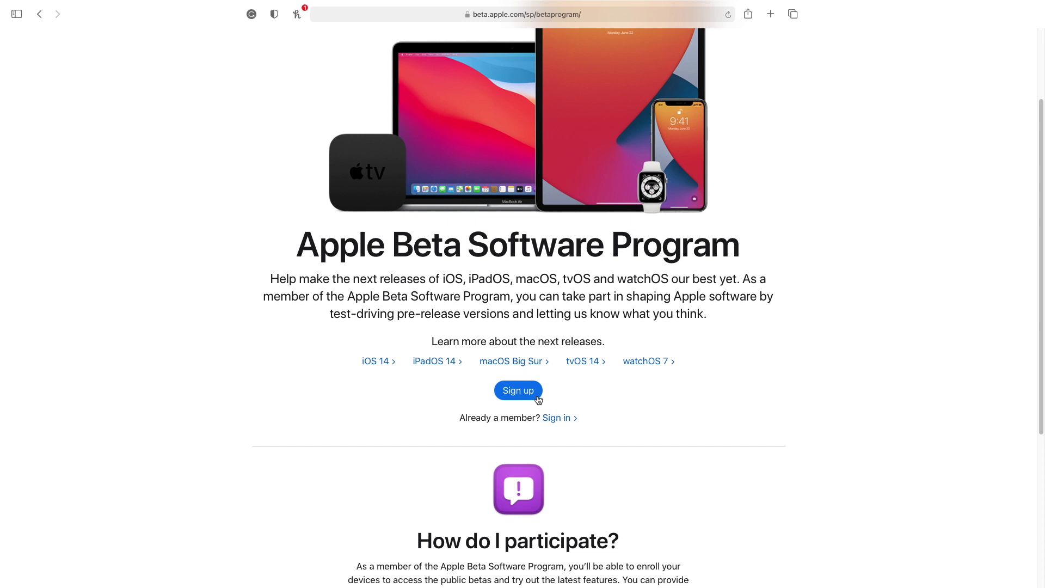
scroll(583, 400, "down", 5)
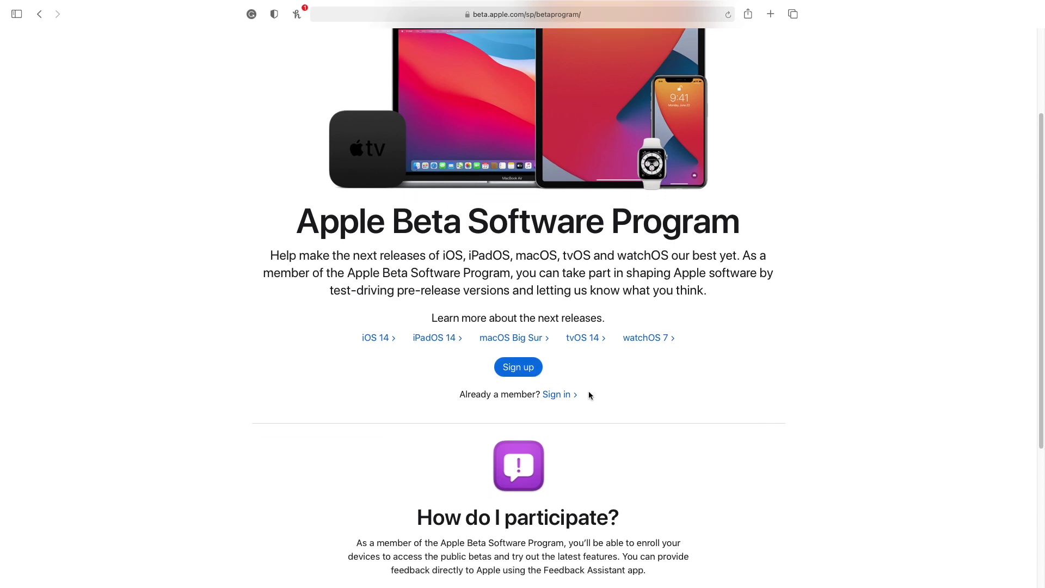
scroll(589, 397, "up", 3)
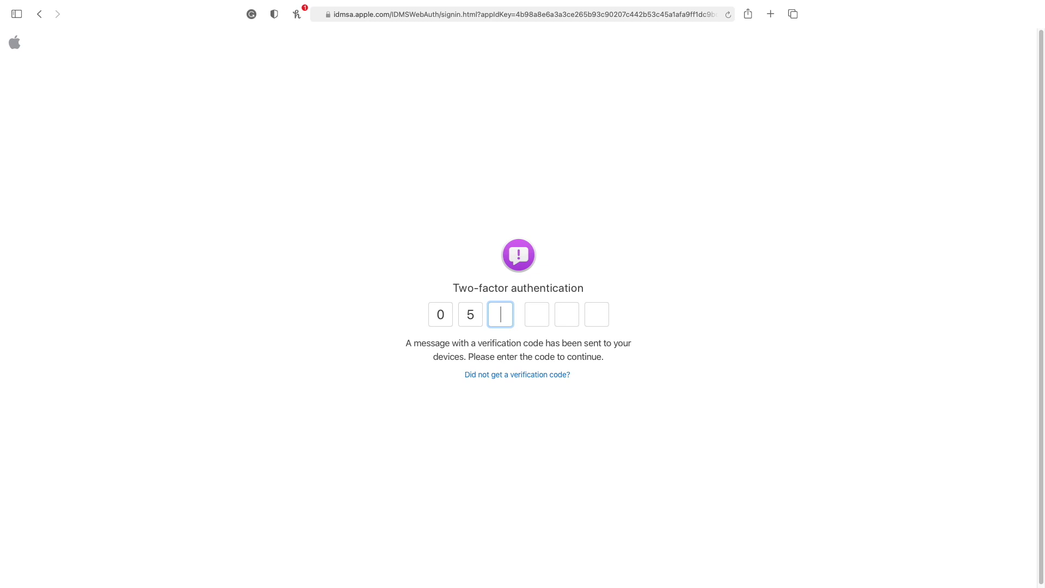
Correct and paste the six-digit verification code, then trust this browser.
key("BackSpace")
key("BackSpace")
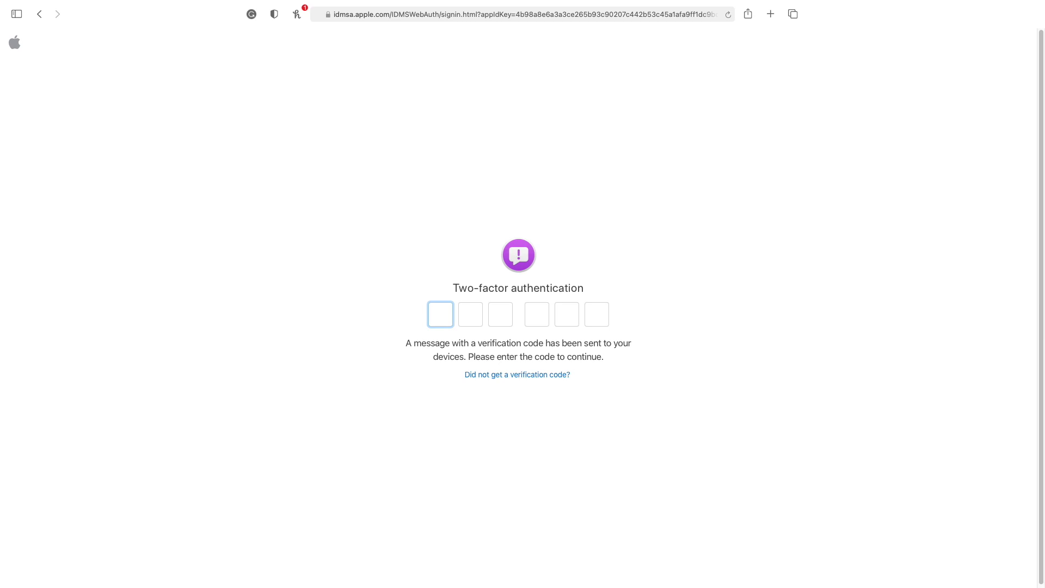
key("super+v")
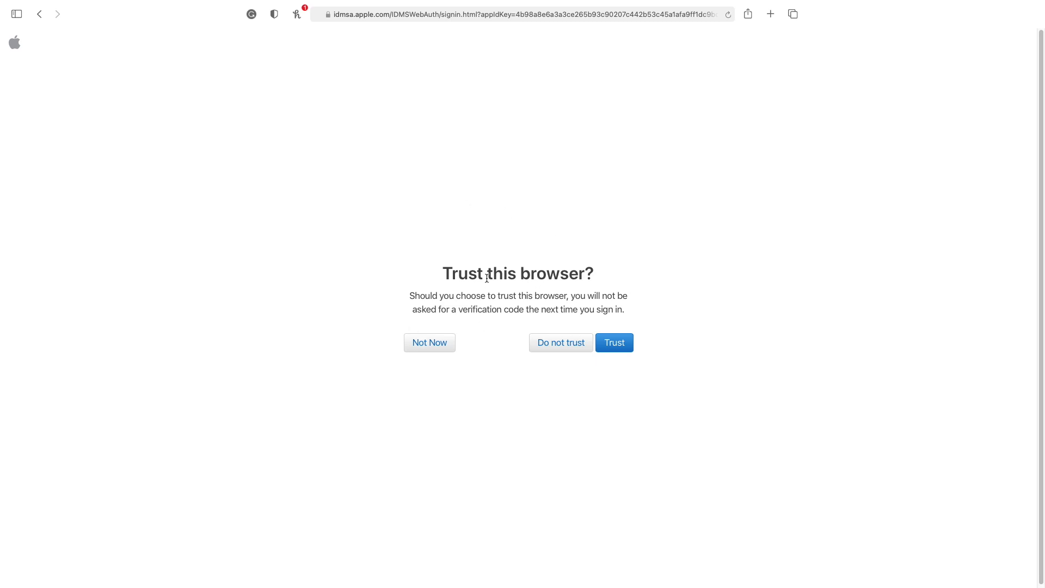
left_click(623, 348)
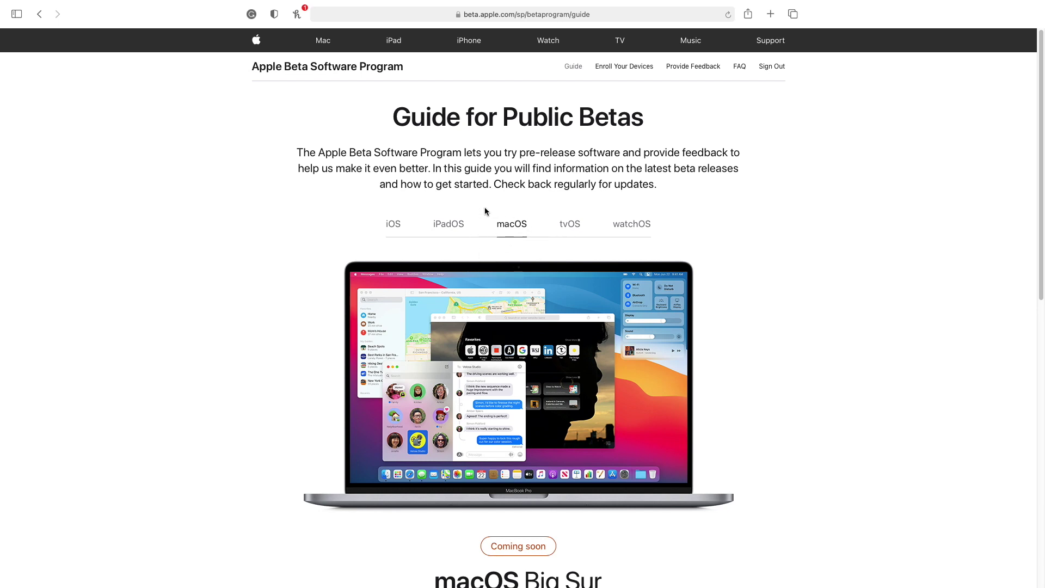
Look through the iOS, iPadOS and tvOS public beta guides, then show the macOS guide.
left_click(390, 228)
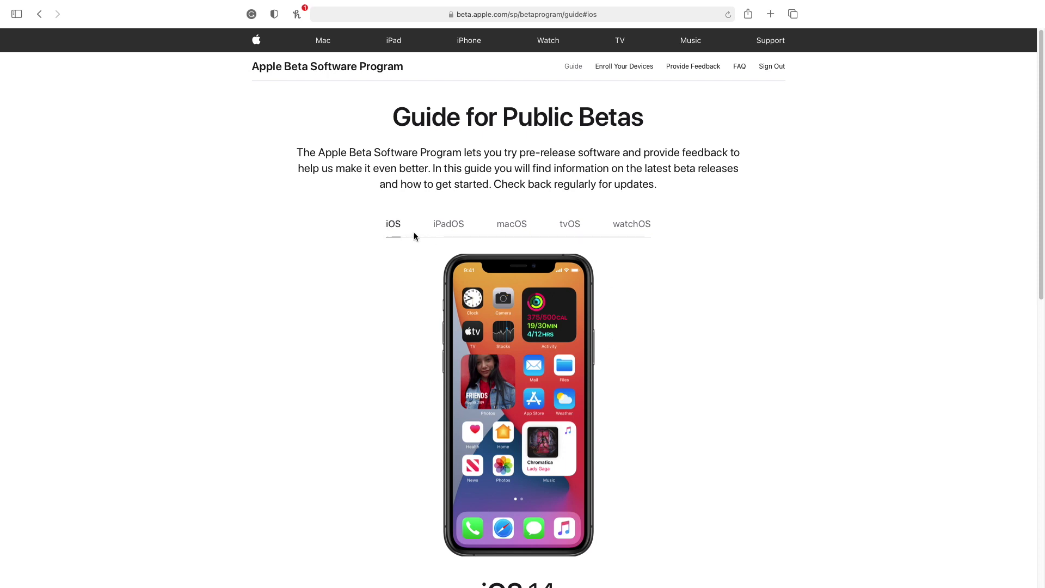
left_click(457, 225)
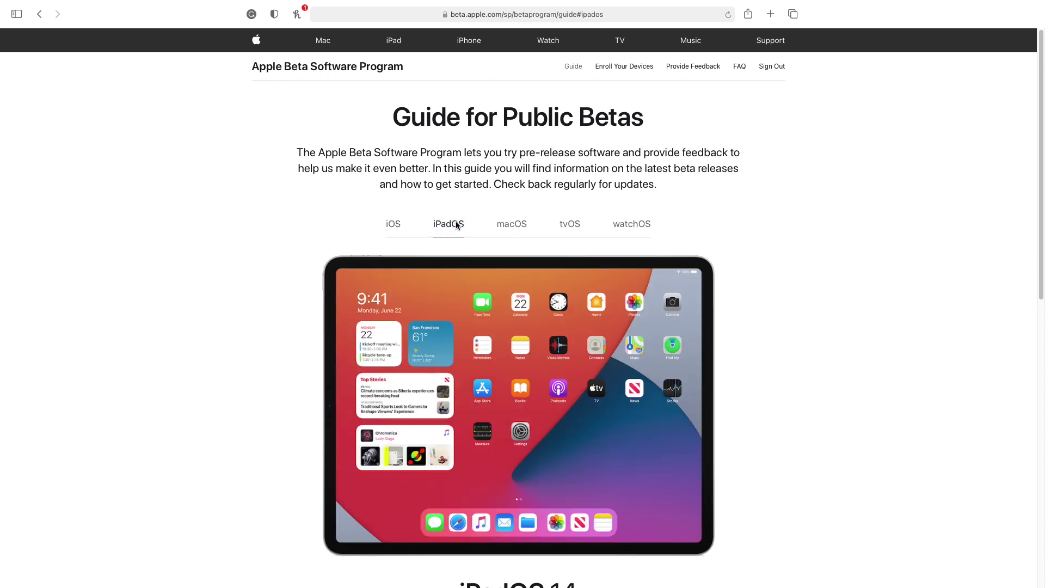
left_click(576, 231)
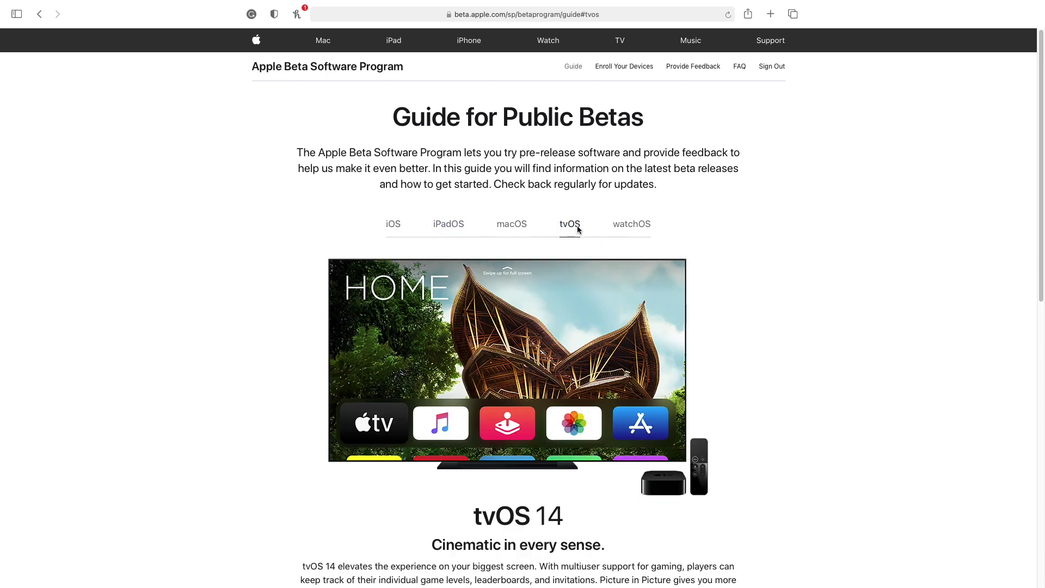
scroll(544, 226, "down", 1)
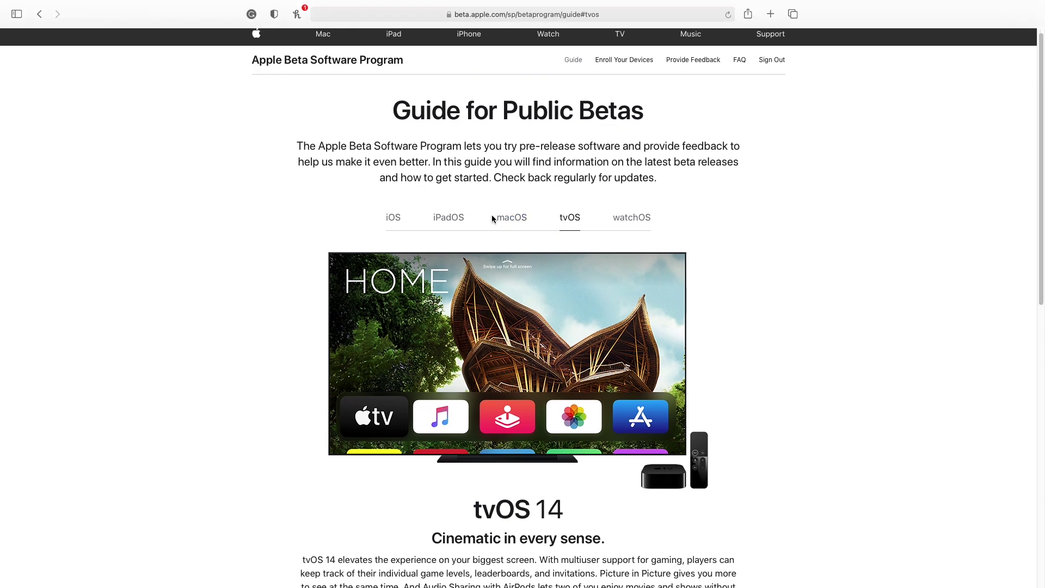
left_click(500, 224)
Scroll the macOS guide down to Get Started and follow the 'enroll your Mac' link.
scroll(587, 283, "down", 3)
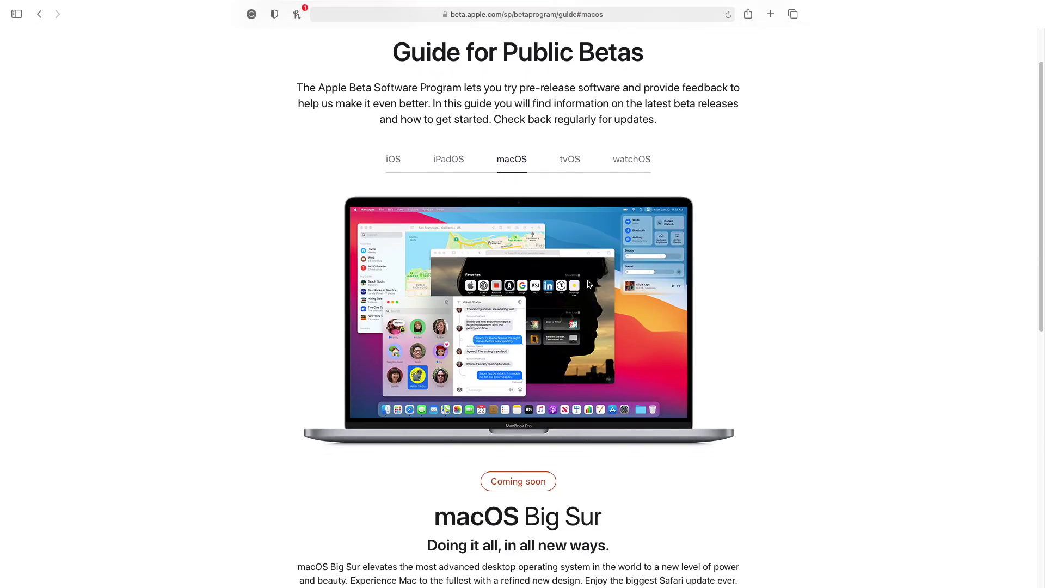
scroll(588, 284, "down", 5)
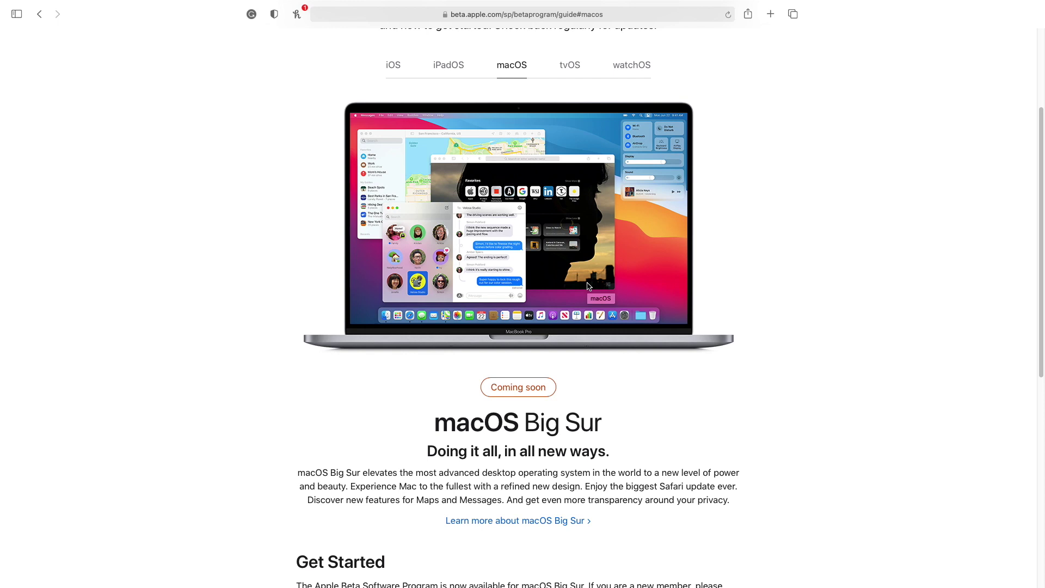
scroll(587, 286, "down", 1)
scroll(587, 286, "up", 10)
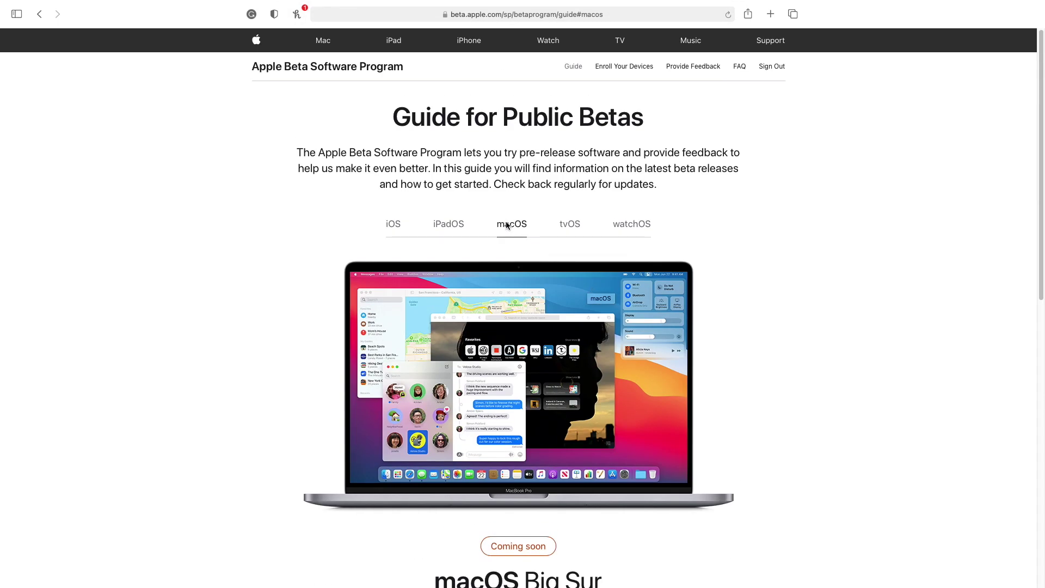
scroll(506, 225, "down", 1)
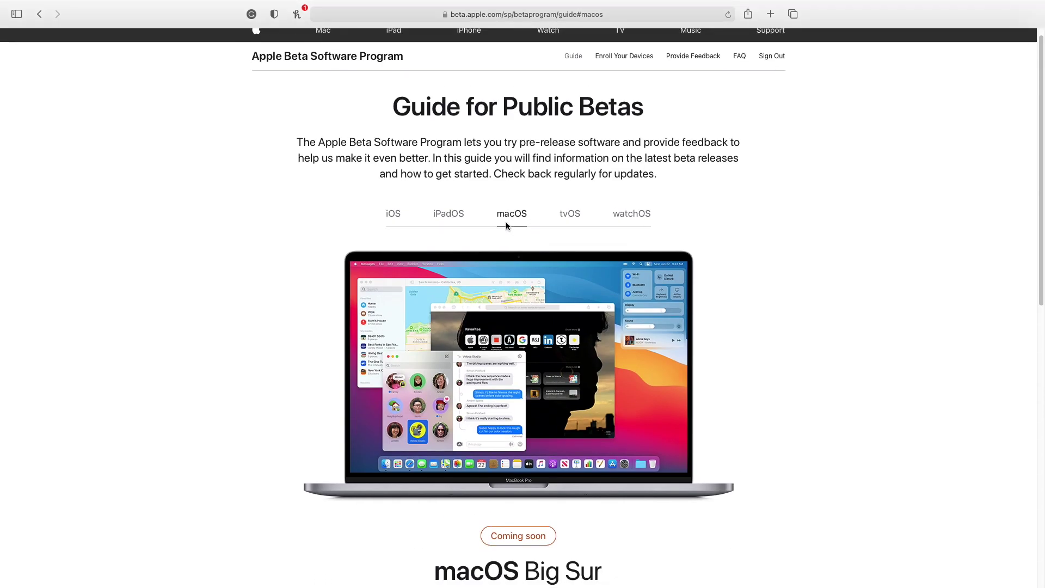
scroll(504, 225, "down", 4)
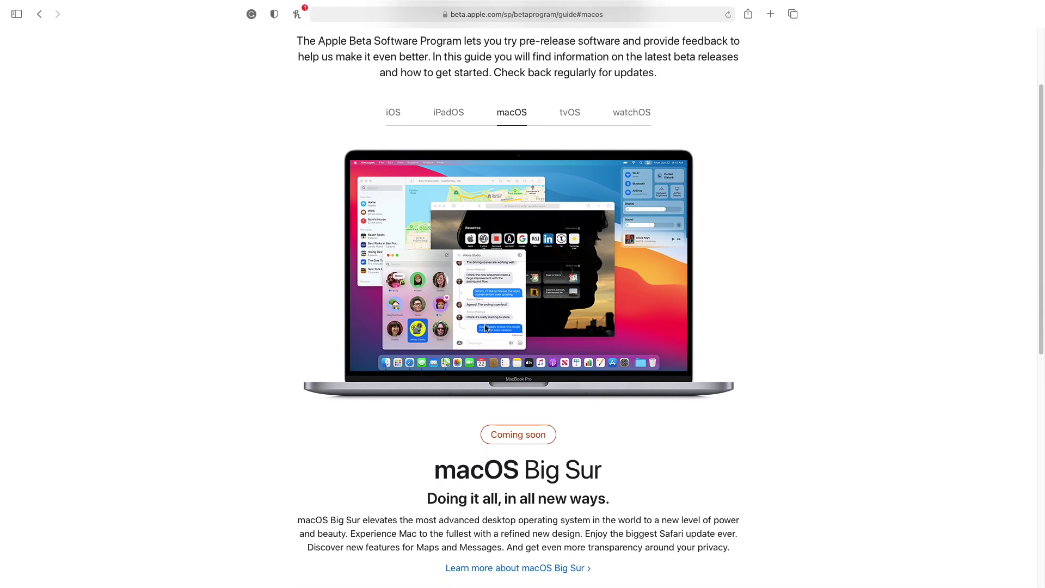
scroll(487, 330, "down", 3)
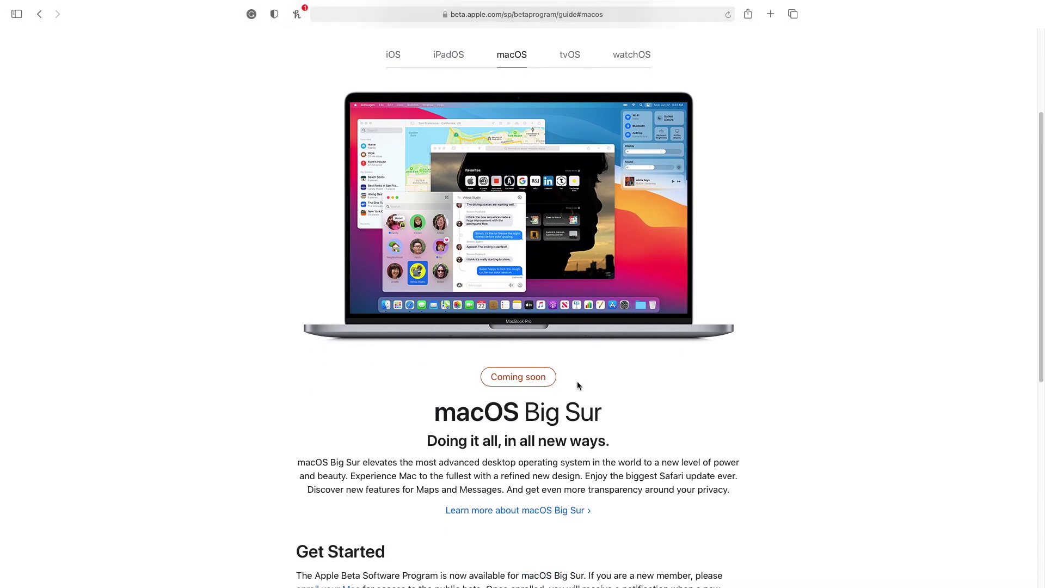
scroll(577, 381, "down", 3)
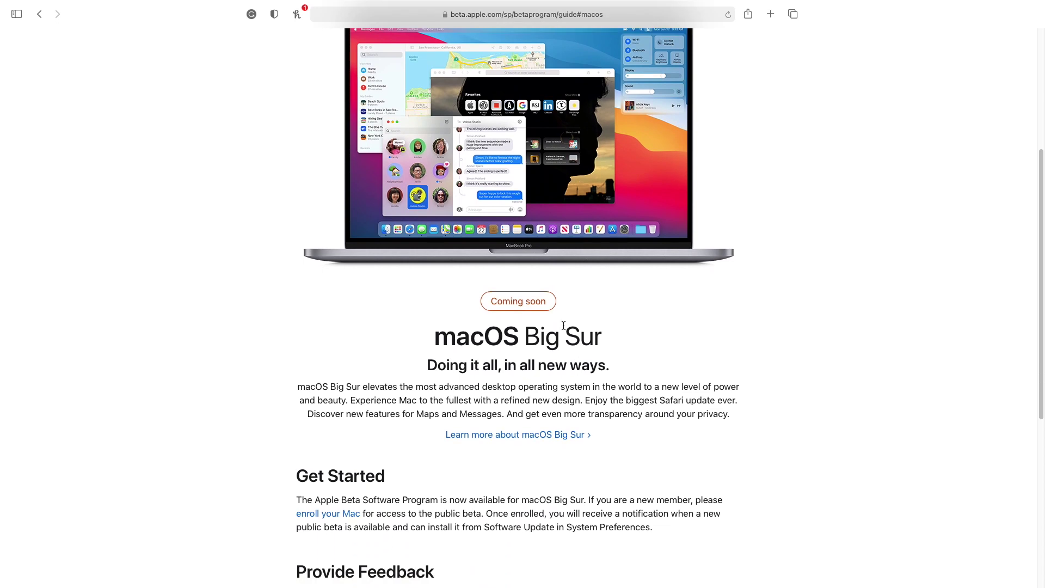
scroll(528, 304, "down", 5)
scroll(379, 297, "down", 1)
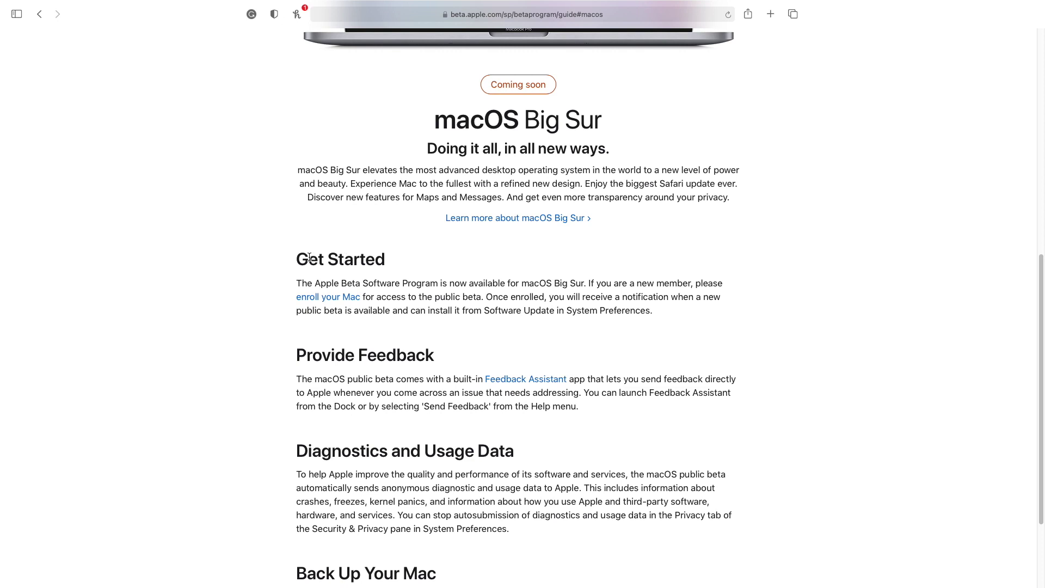
left_click_drag(309, 259, 374, 269)
left_click_drag(292, 298, 361, 301)
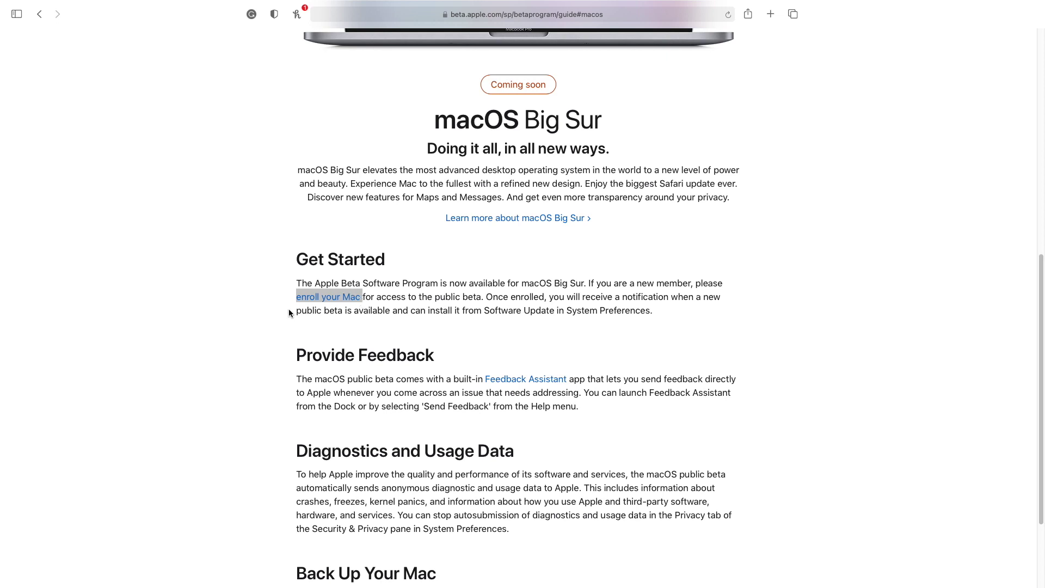
left_click(348, 336)
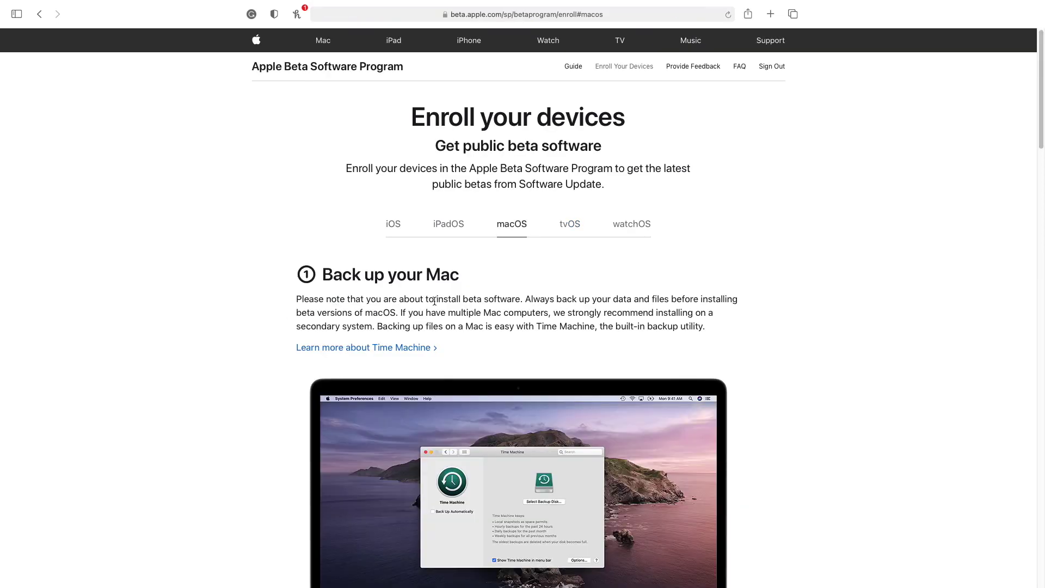
Read through 'Back up your Mac' and scroll to step 2, Enroll your Mac, with its Download button.
scroll(434, 300, "down", 3)
scroll(467, 307, "down", 5)
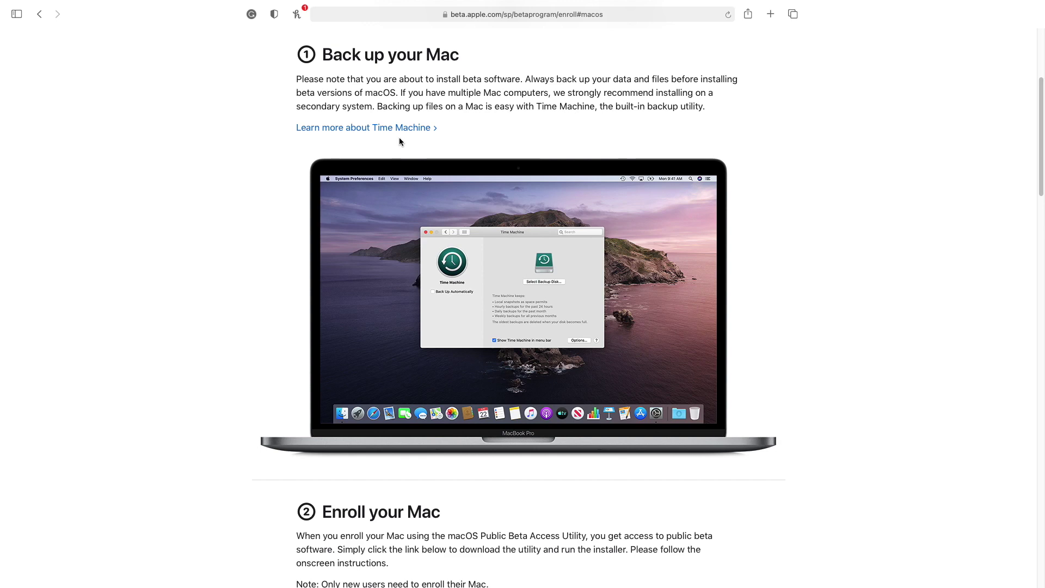
scroll(399, 138, "down", 5)
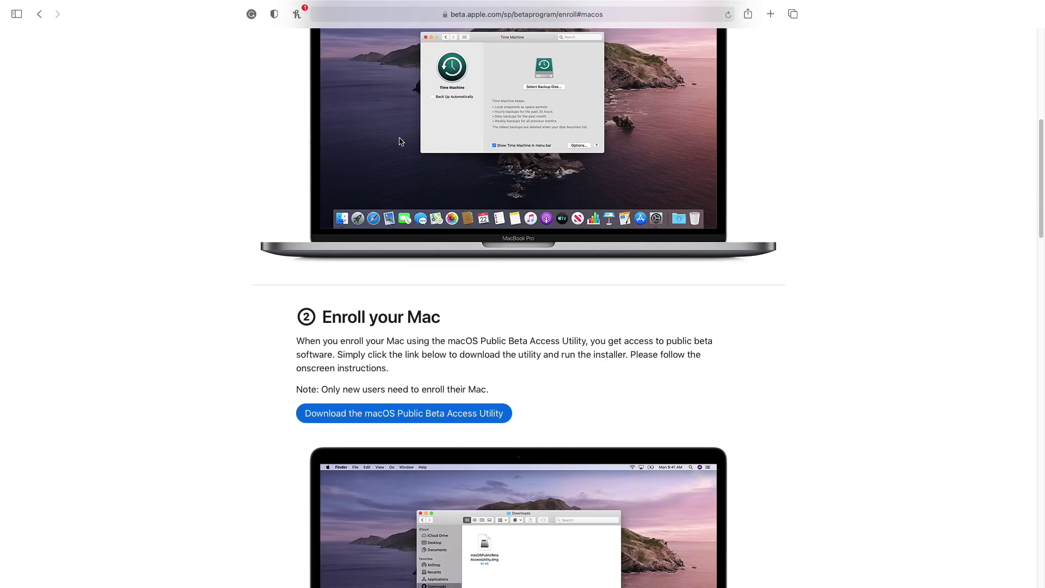
scroll(399, 142, "up", 5)
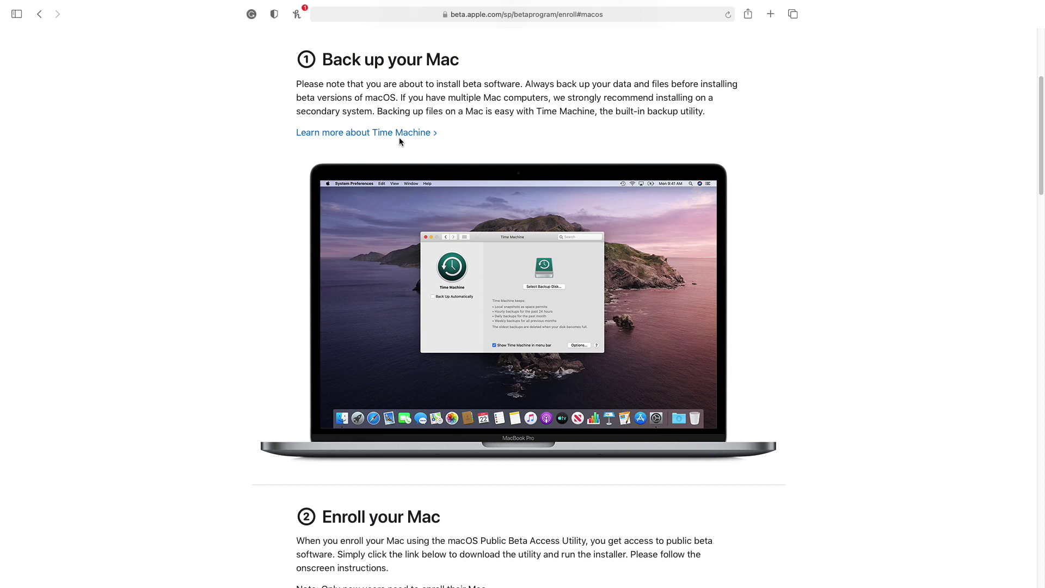
scroll(400, 137, "down", 6)
scroll(437, 188, "up", 4)
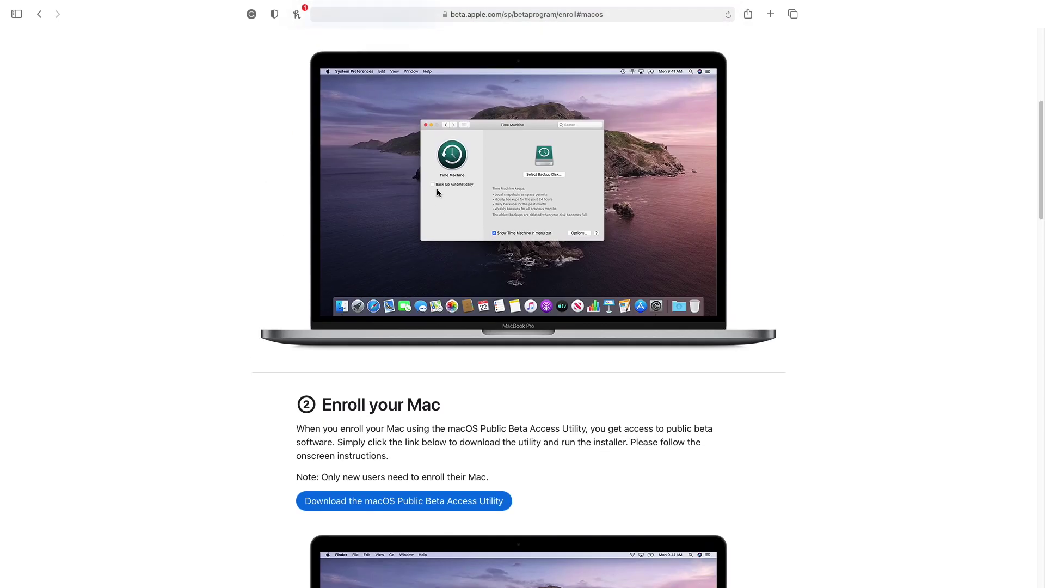
scroll(437, 189, "down", 5)
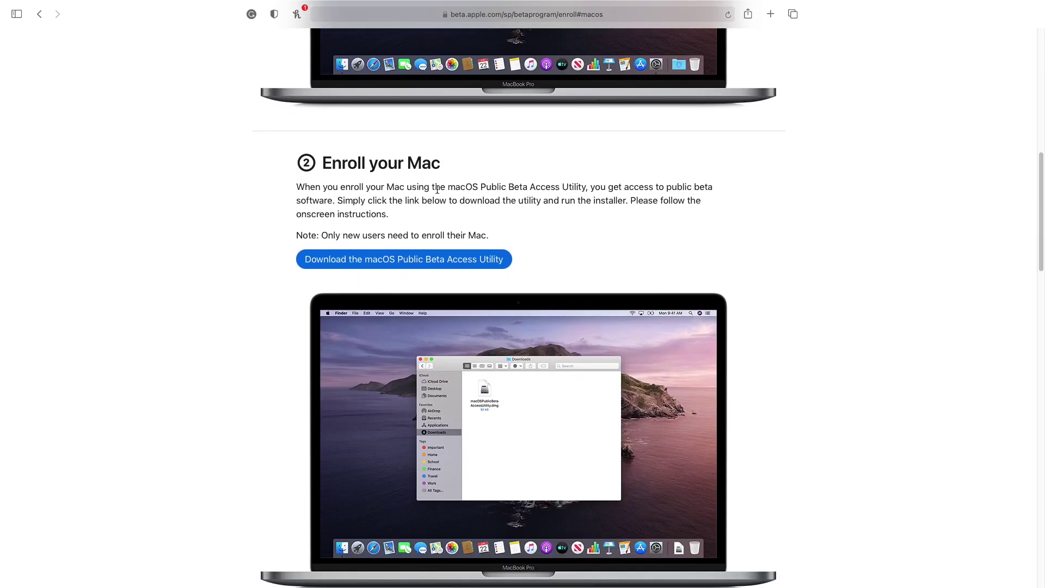
scroll(437, 190, "up", 2)
scroll(437, 191, "up", 4)
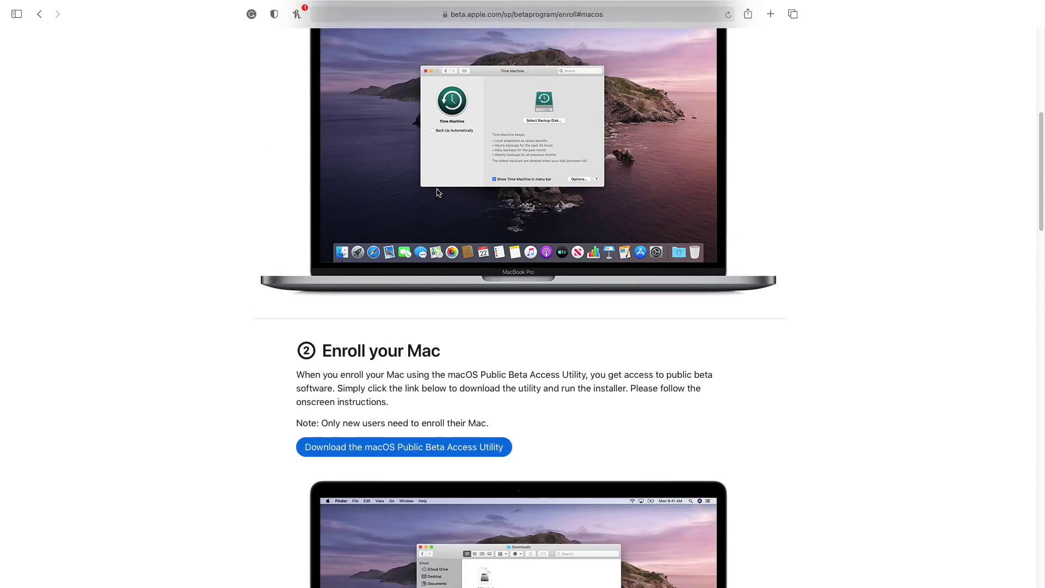
scroll(438, 193, "down", 4)
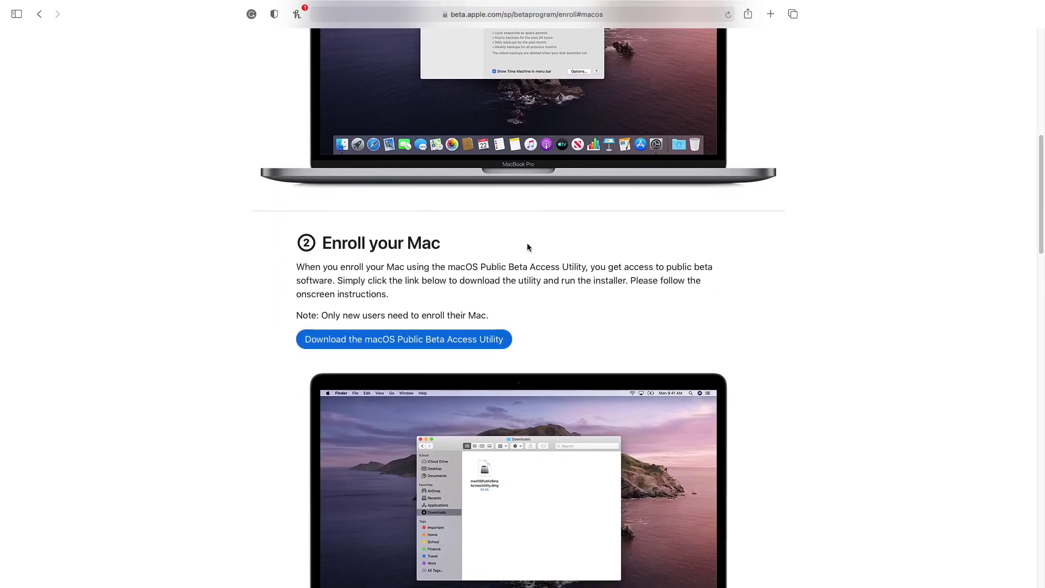
scroll(480, 154, "up", 4)
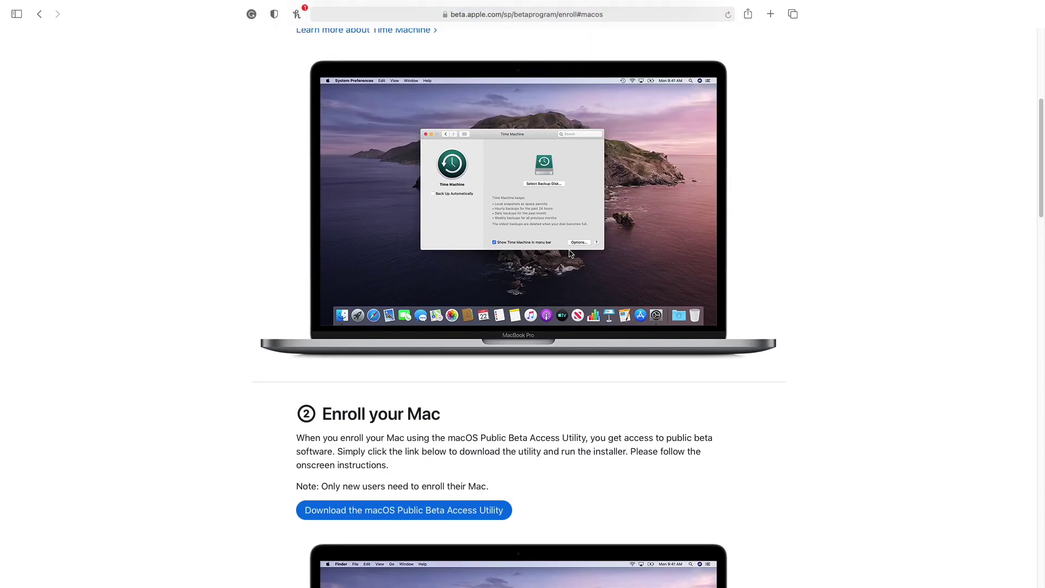
scroll(568, 255, "down", 6)
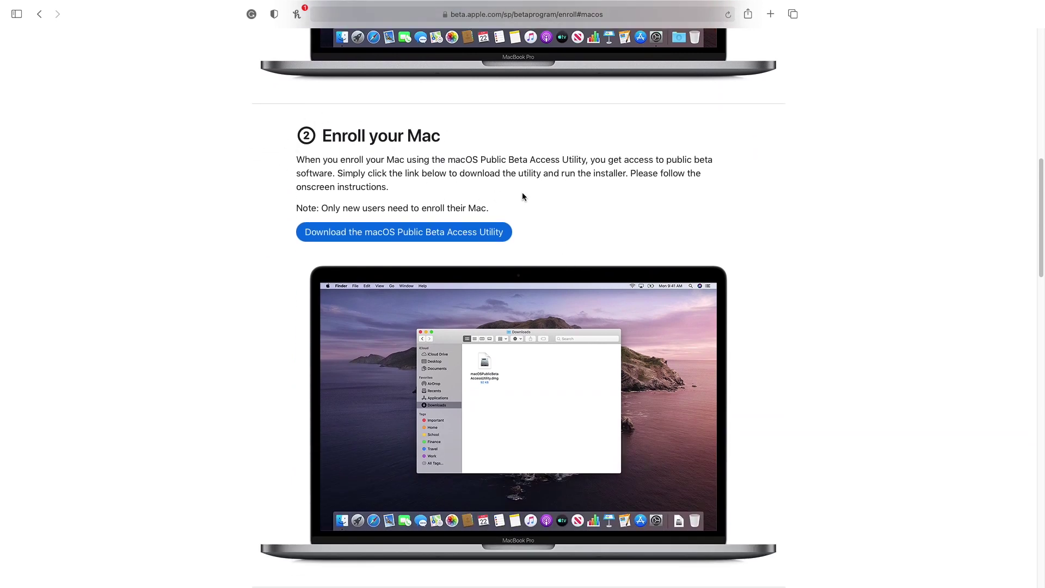
scroll(521, 192, "down", 2)
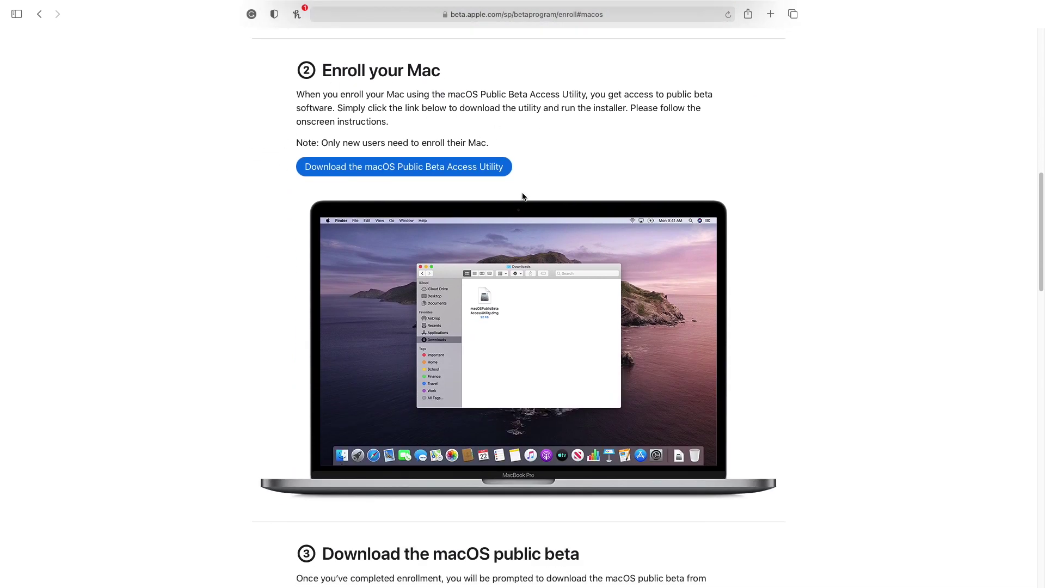
Download macOSPublicBetaAccessUtility.dmg to Downloads, replacing the existing copy.
left_click(451, 174)
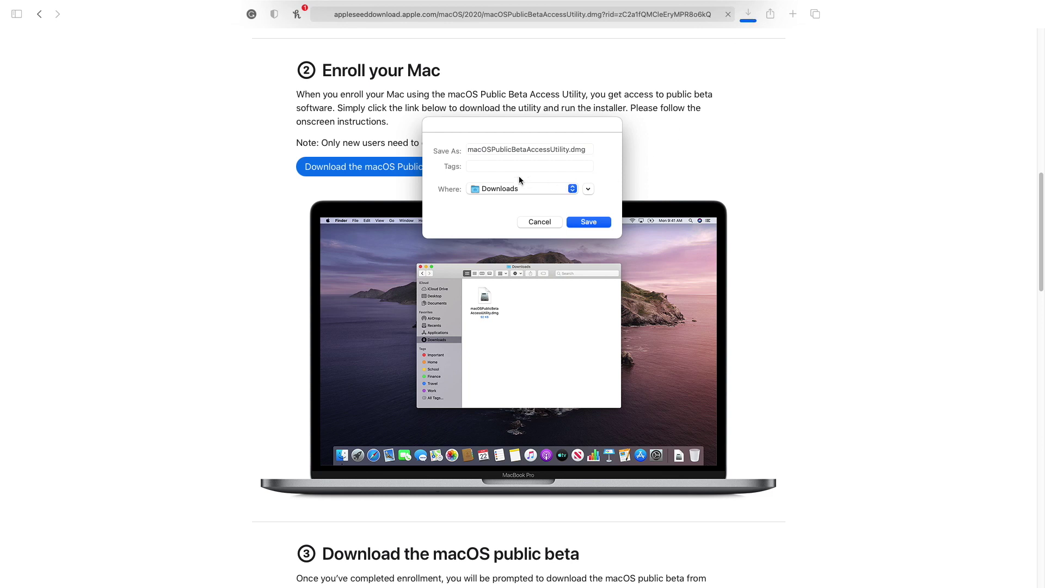
left_click(599, 224)
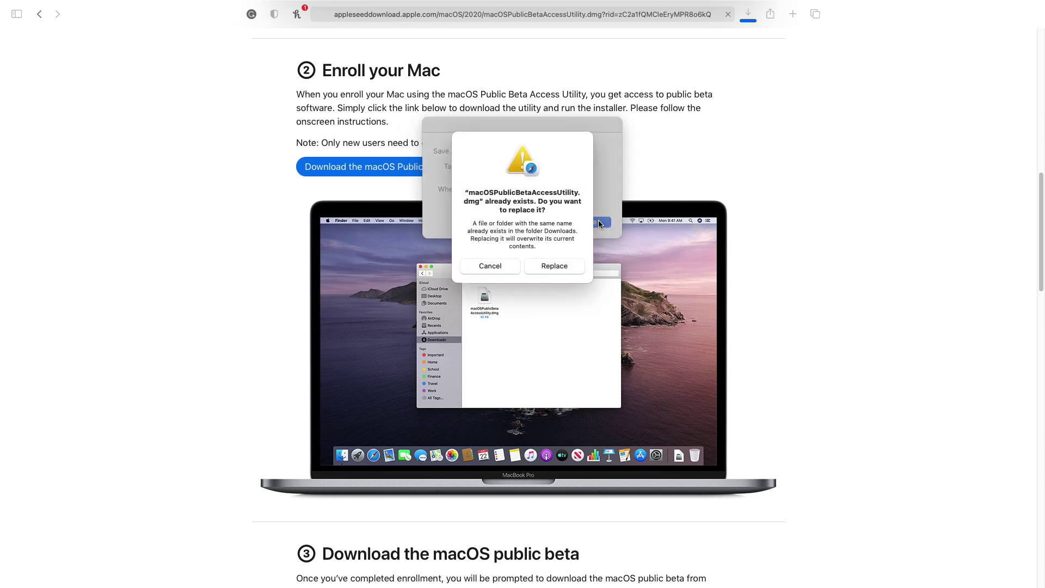
left_click(537, 269)
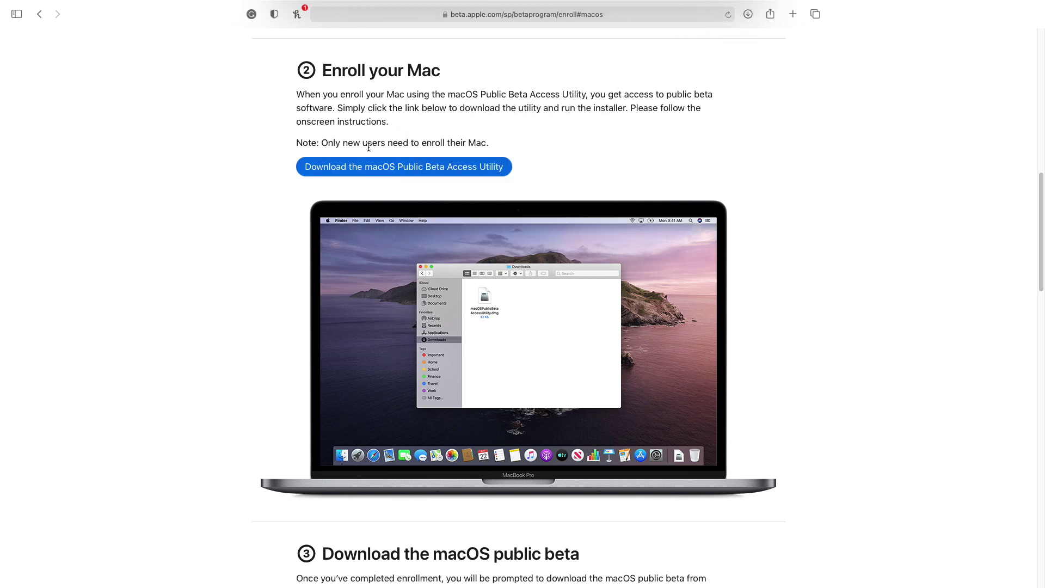
mouse_move(118, 4)
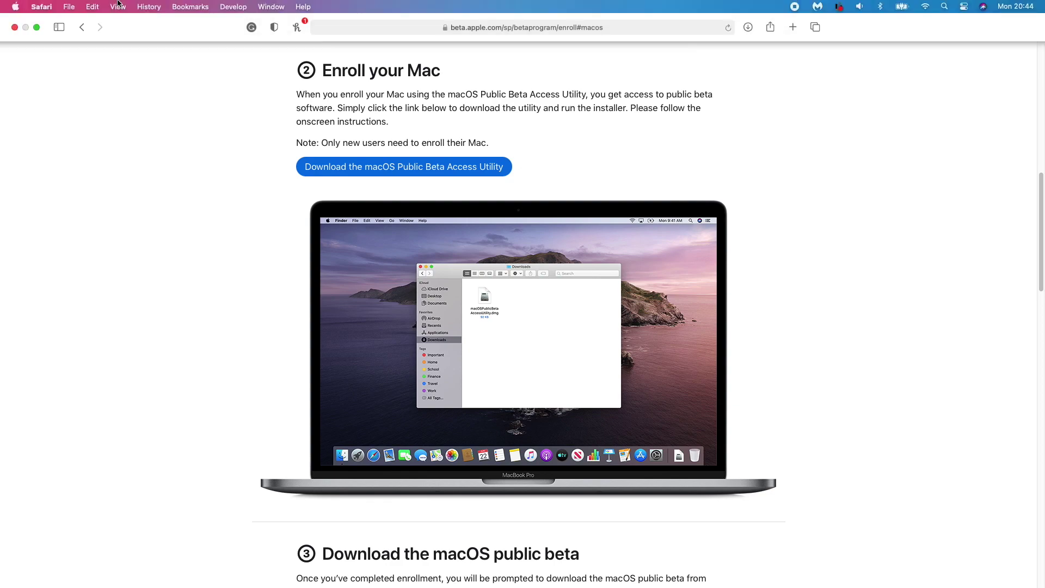
Exit Safari full screen and mount macOSPublicBetaAccessUtility.dmg from Finder's Downloads folder.
left_click(38, 27)
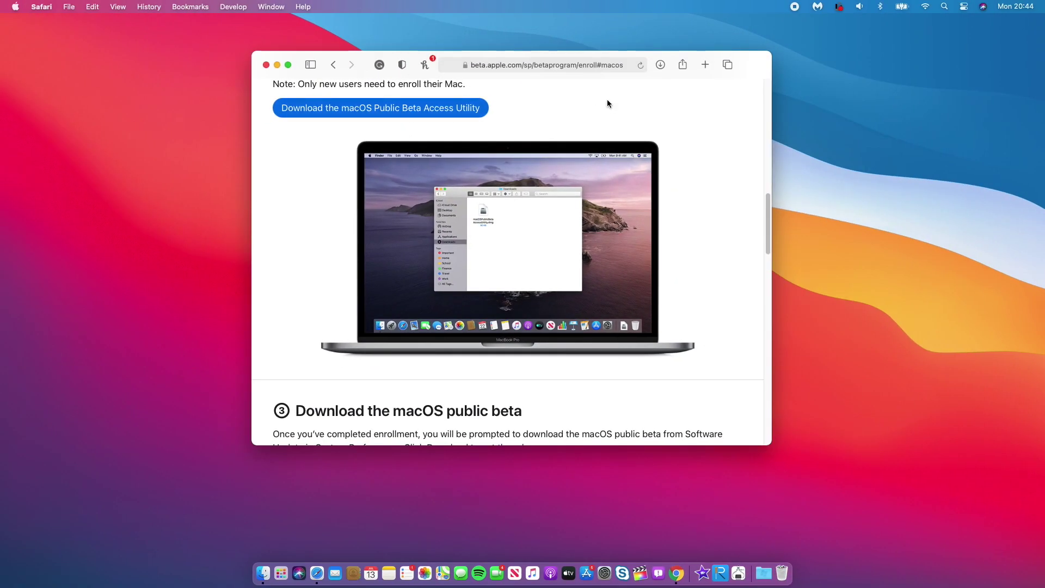
left_click_drag(764, 70, 900, 46)
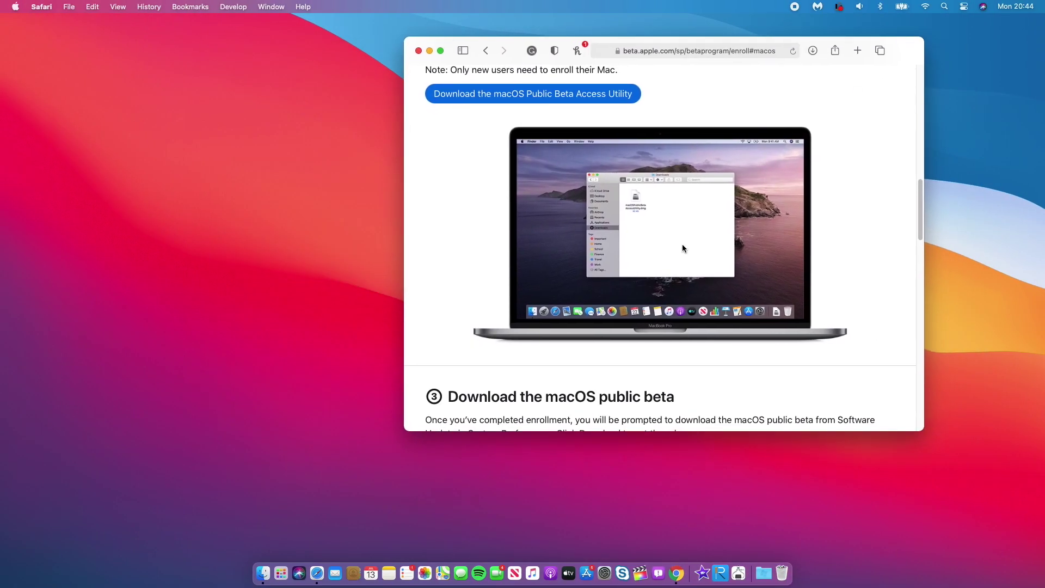
left_click(258, 567)
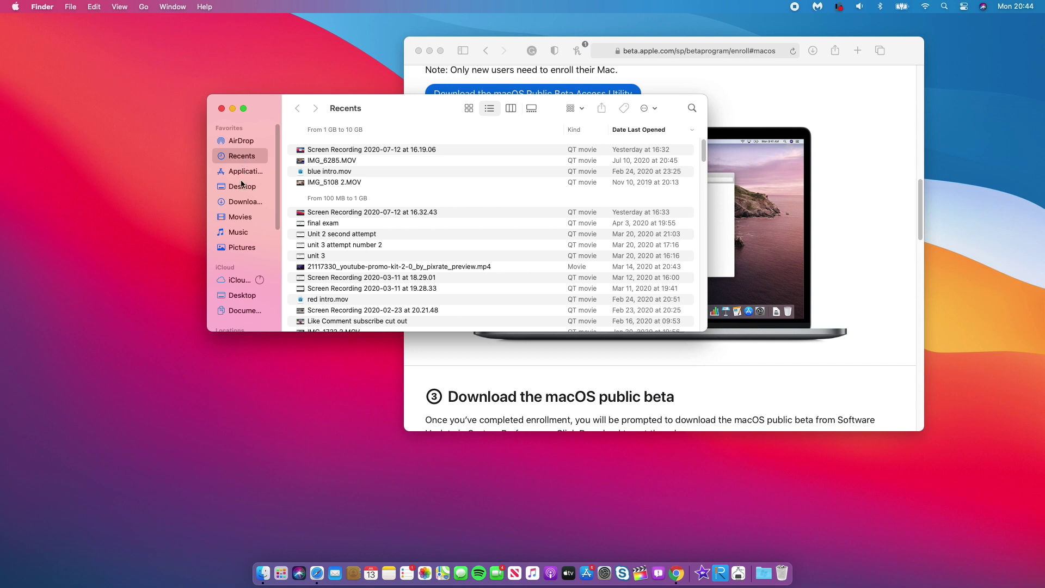
left_click(249, 203)
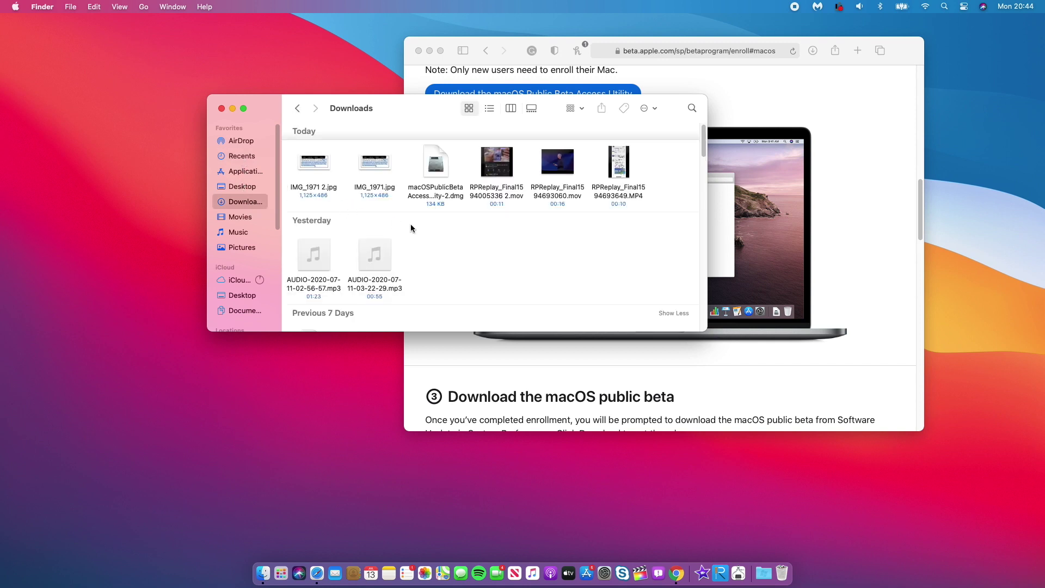
double_click(433, 172)
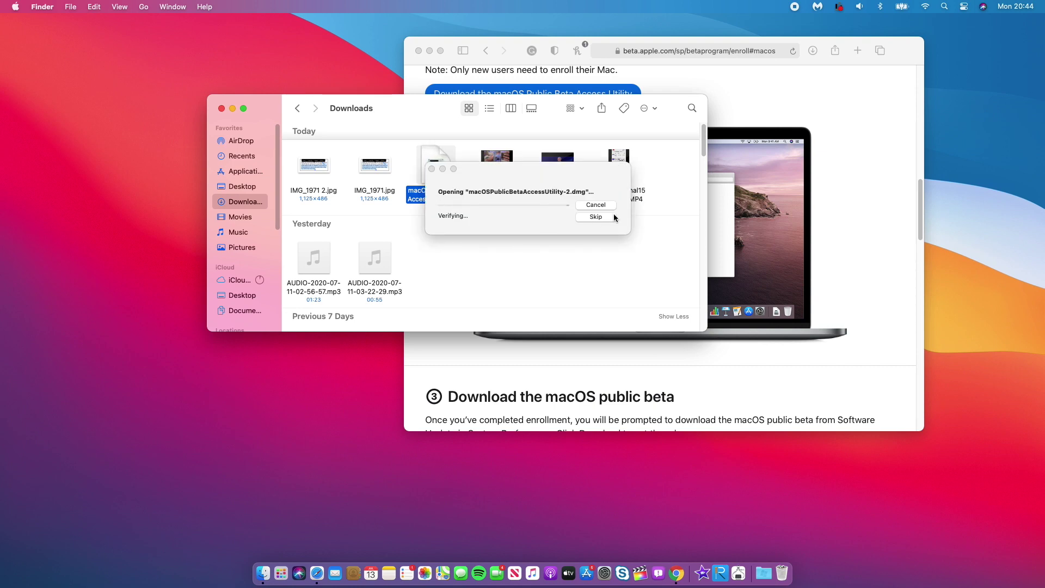
left_click_drag(358, 107, 299, 468)
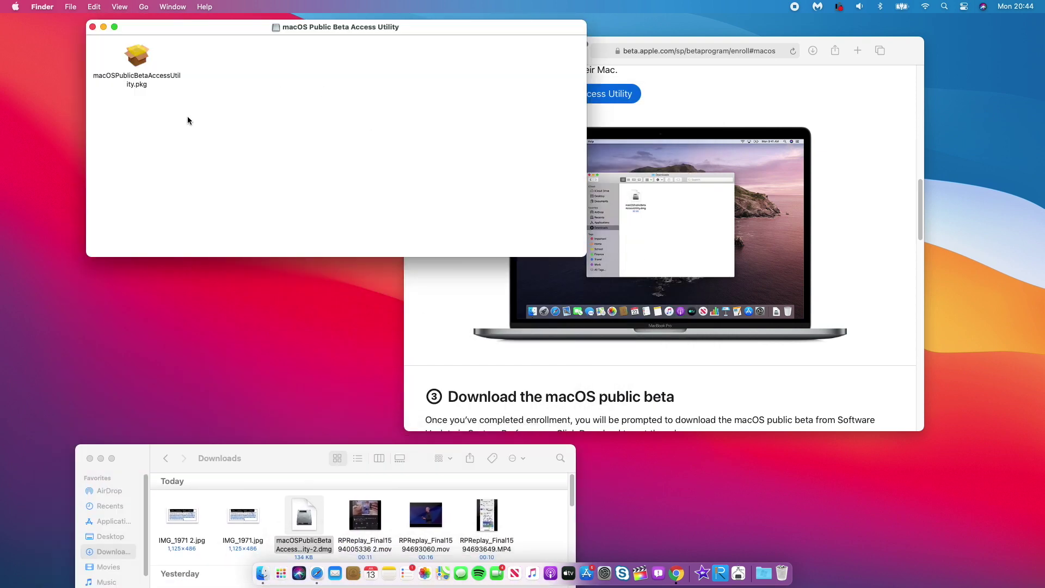
Launch macOSPublicBetaAccessUtility.pkg, centre the Installer window, and dismiss the no Time Machine backup warning.
double_click(130, 60)
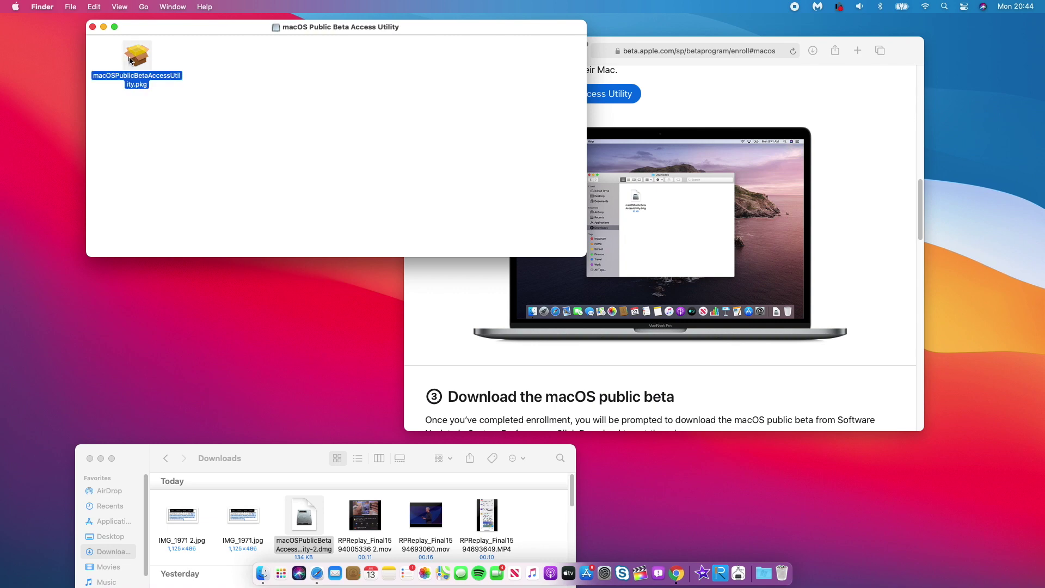
left_click_drag(313, 258, 437, 96)
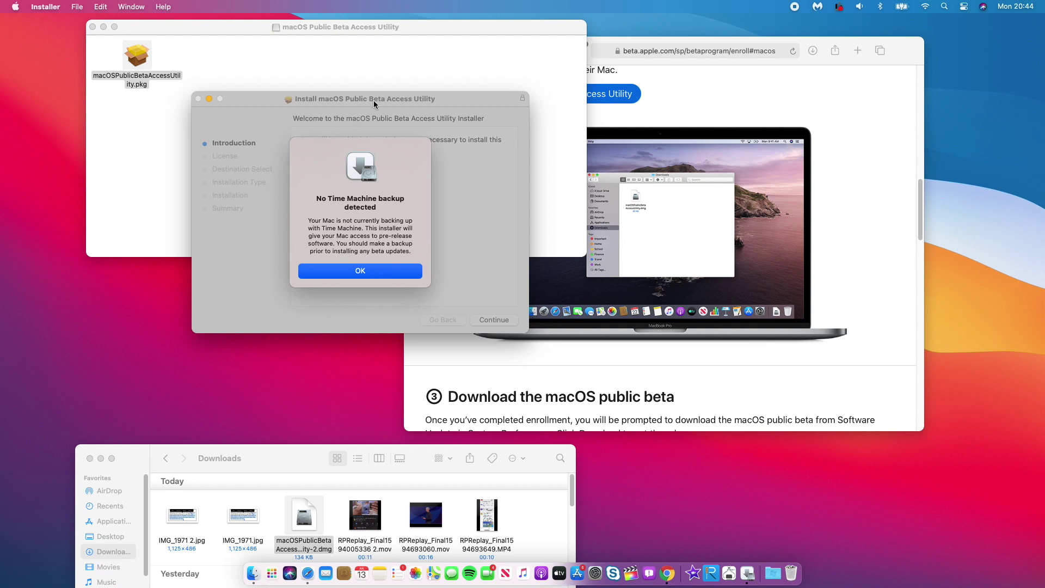
left_click_drag(378, 100, 297, 124)
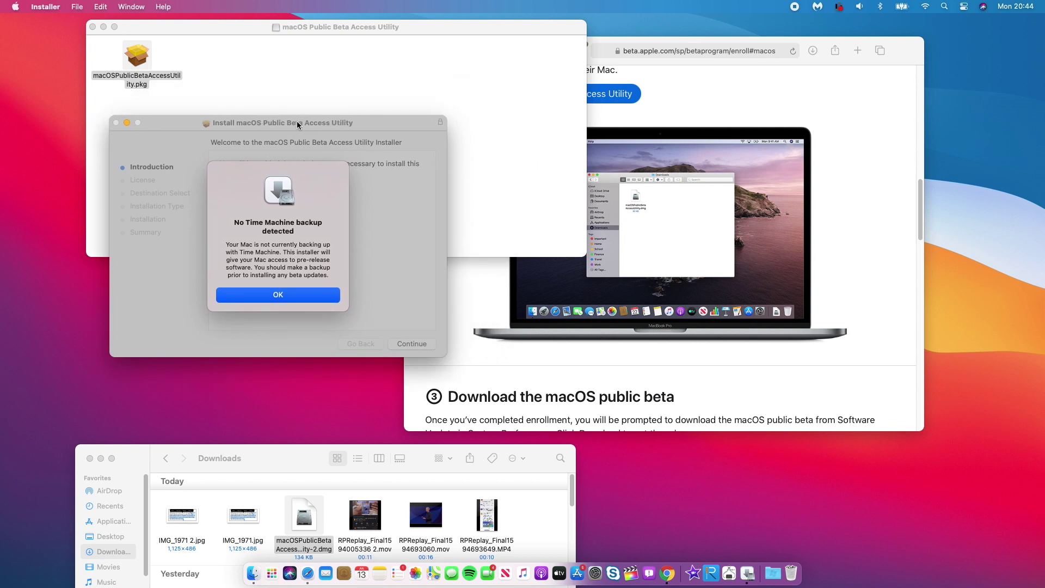
left_click_drag(297, 124, 427, 97)
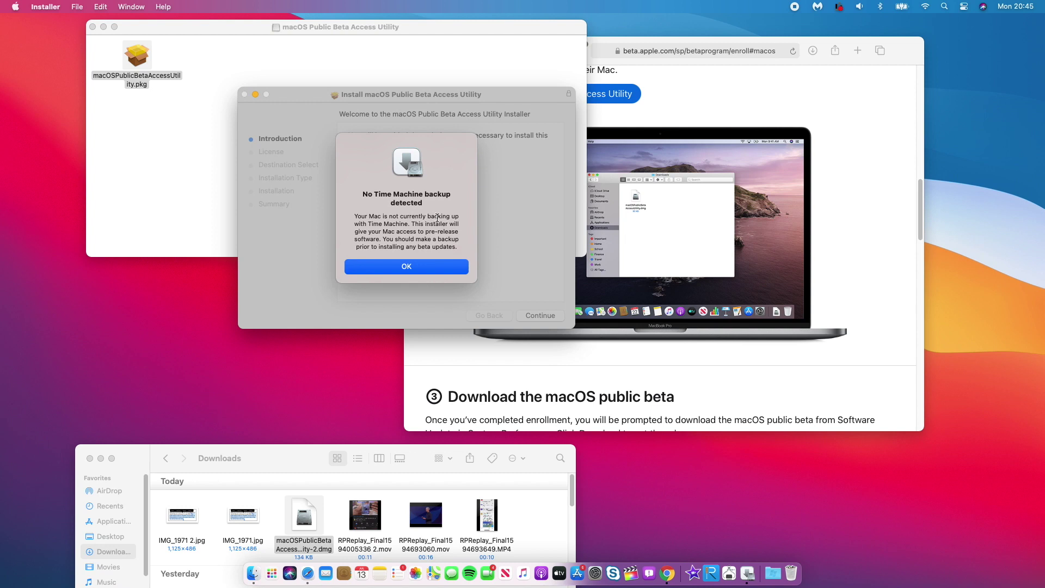
left_click(401, 264)
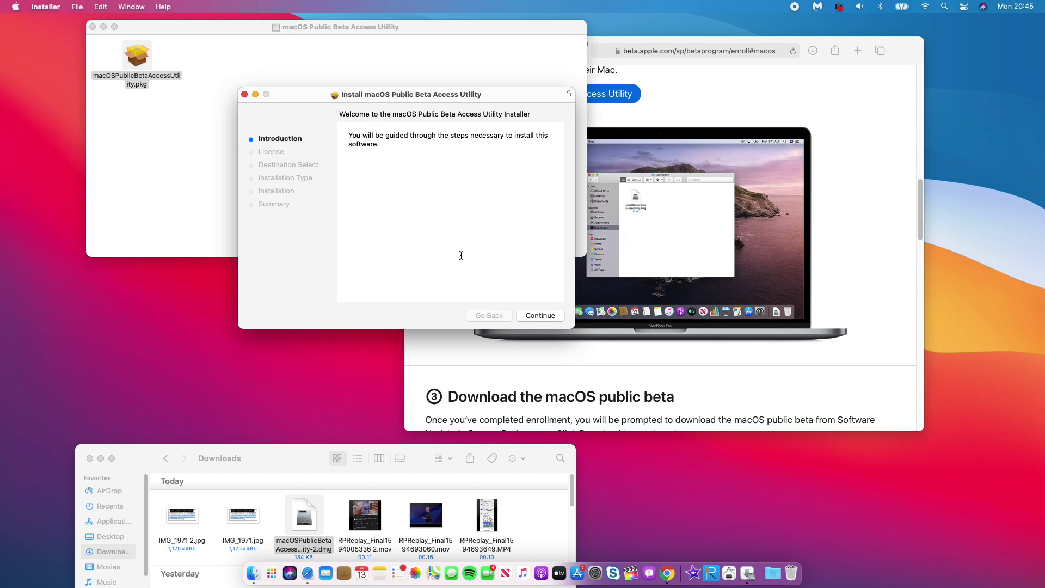
Continue past the introduction and agree to the software license.
left_click(528, 318)
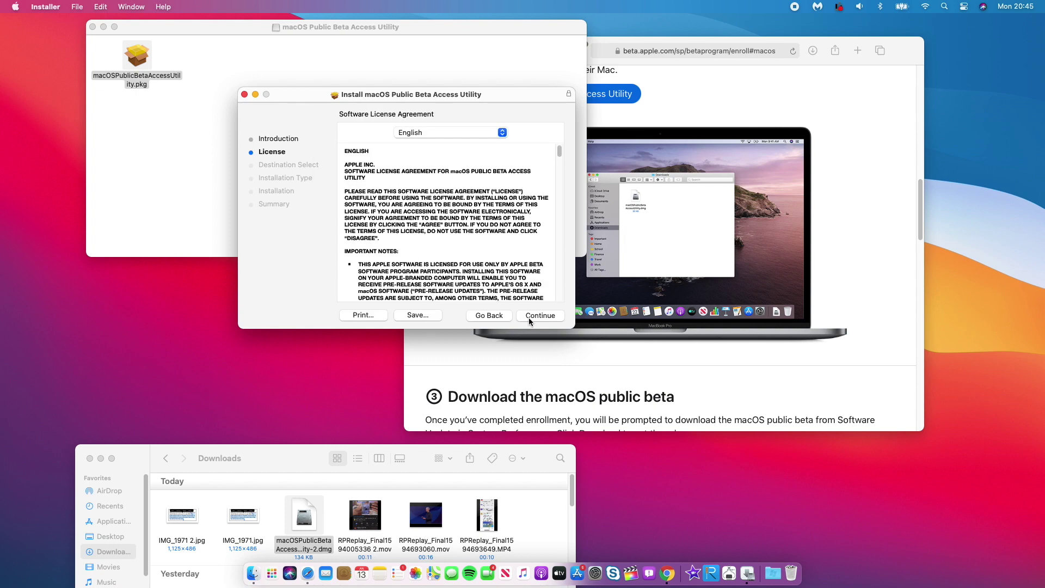
left_click(530, 316)
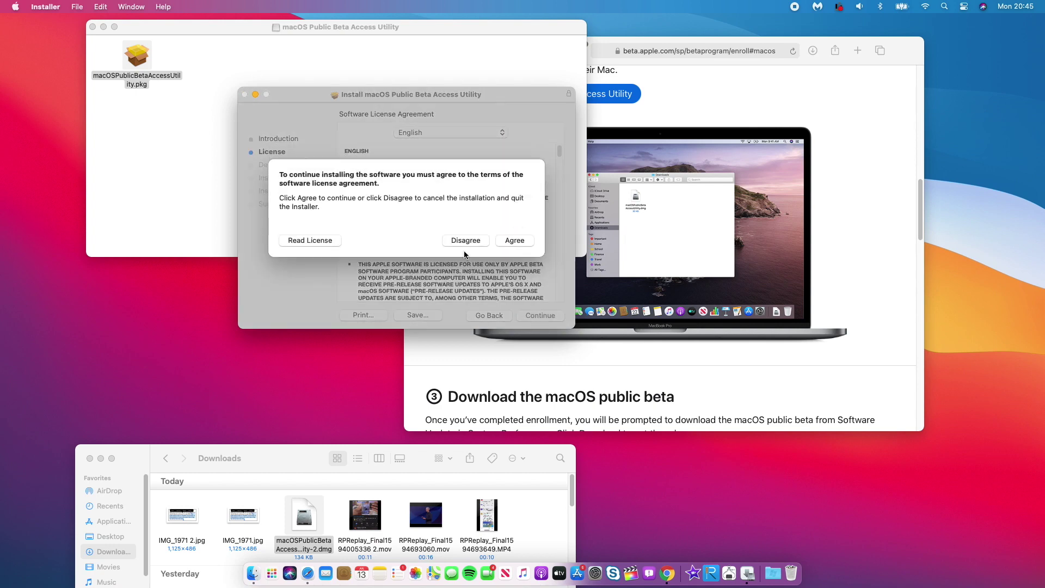
left_click(513, 240)
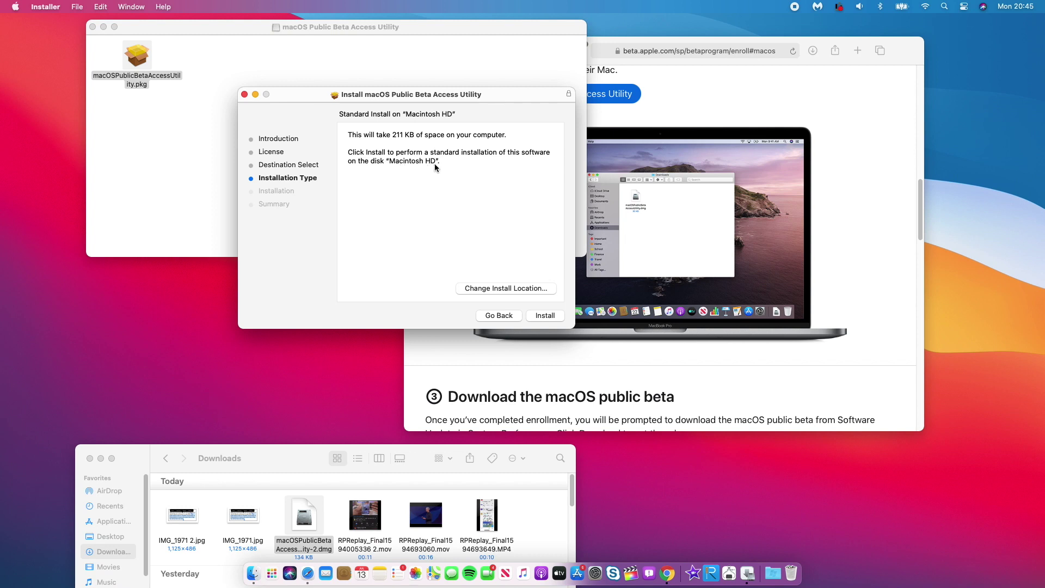
Install the utility on Macintosh HD, authorising with the admin password.
left_click(483, 290)
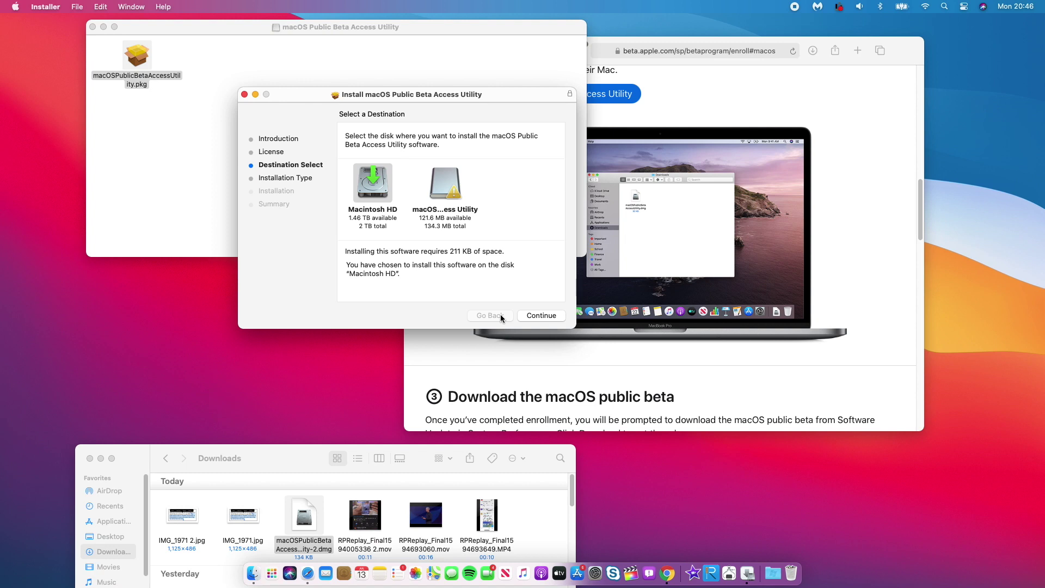
left_click(529, 316)
left_click(539, 319)
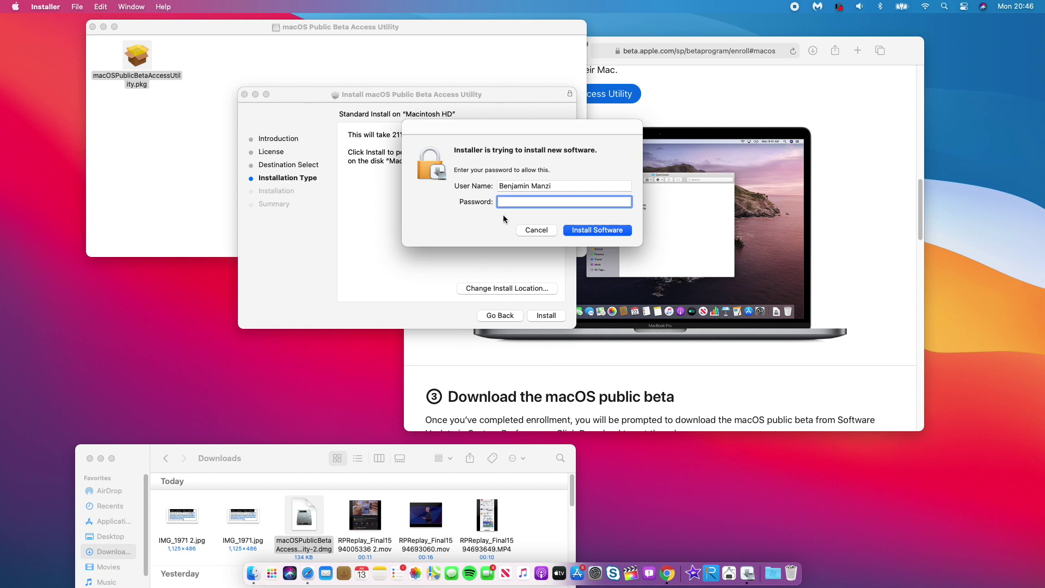
type("•••••••")
key("Return")
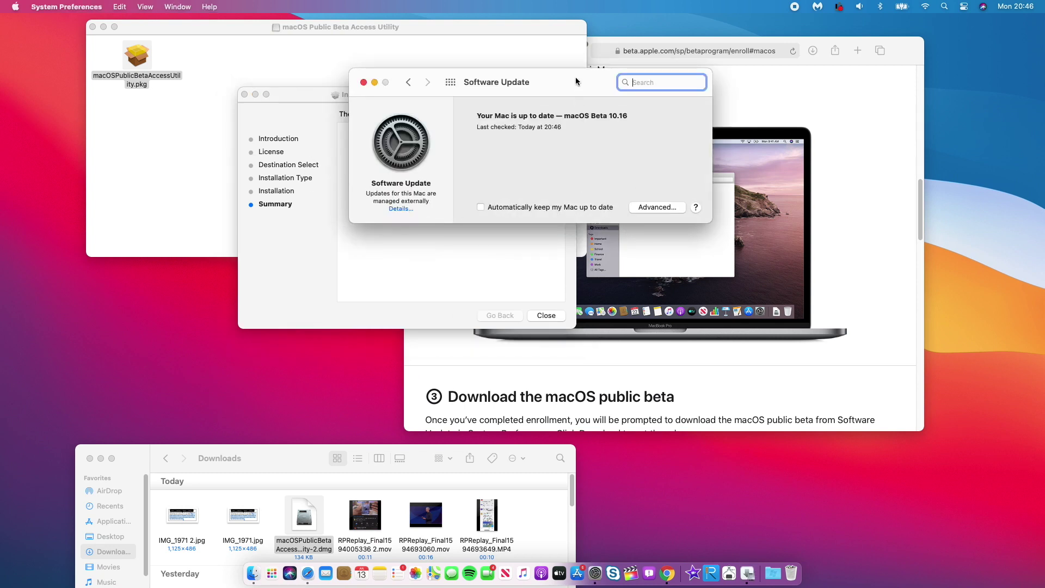
Check Software Update's Details on who manages updates, keeping the current beta settings.
left_click_drag(576, 77, 537, 122)
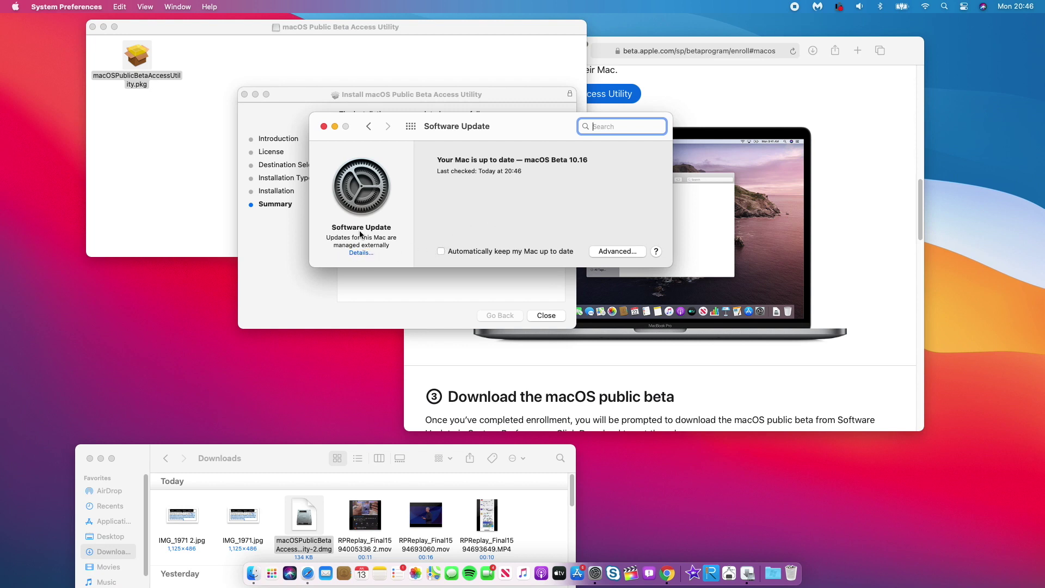
left_click(361, 254)
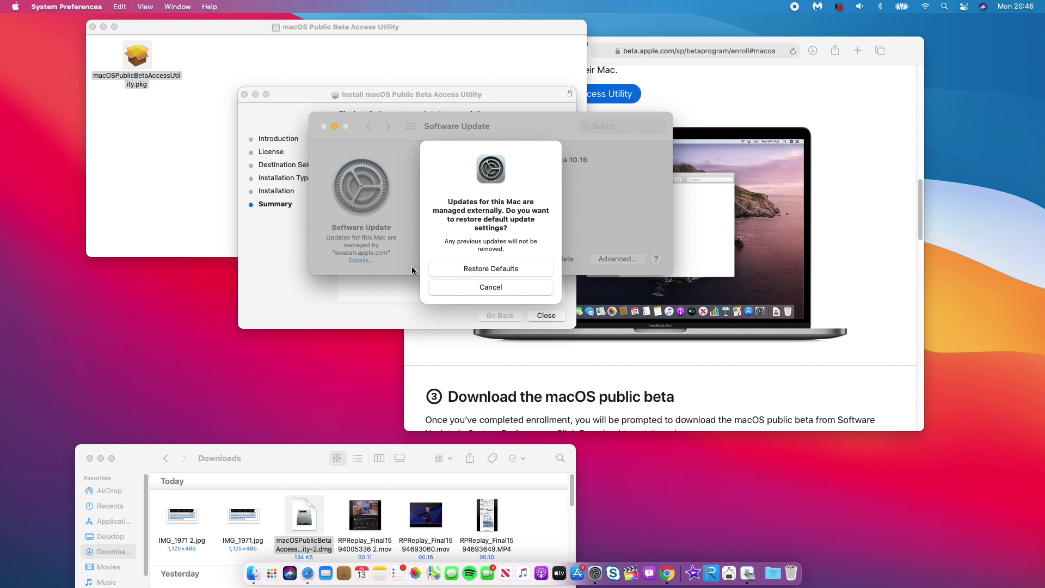
left_click(493, 288)
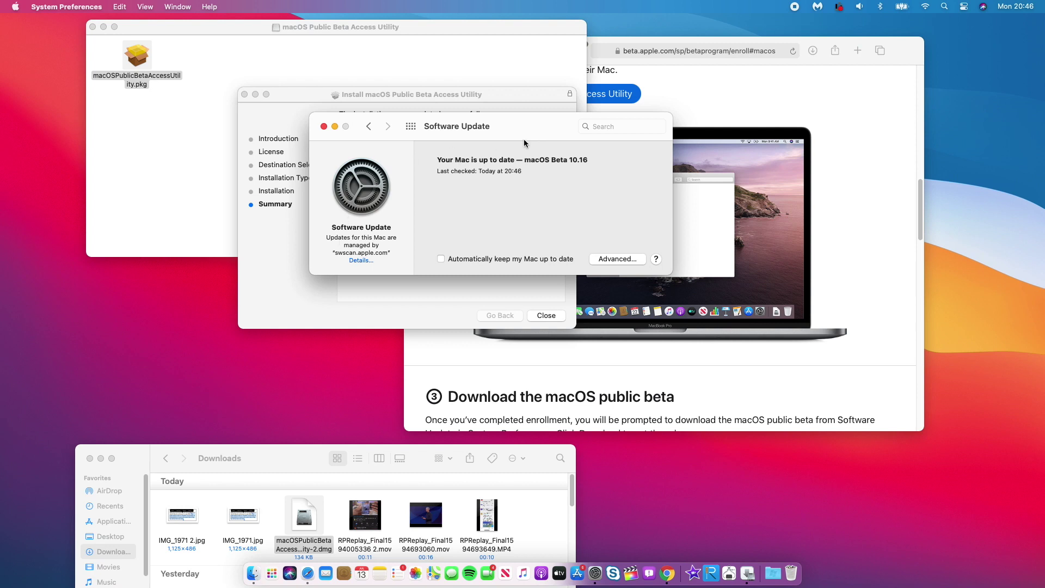
Move Software Update down to reveal the installer's successful installation message.
left_click_drag(540, 127, 540, 185)
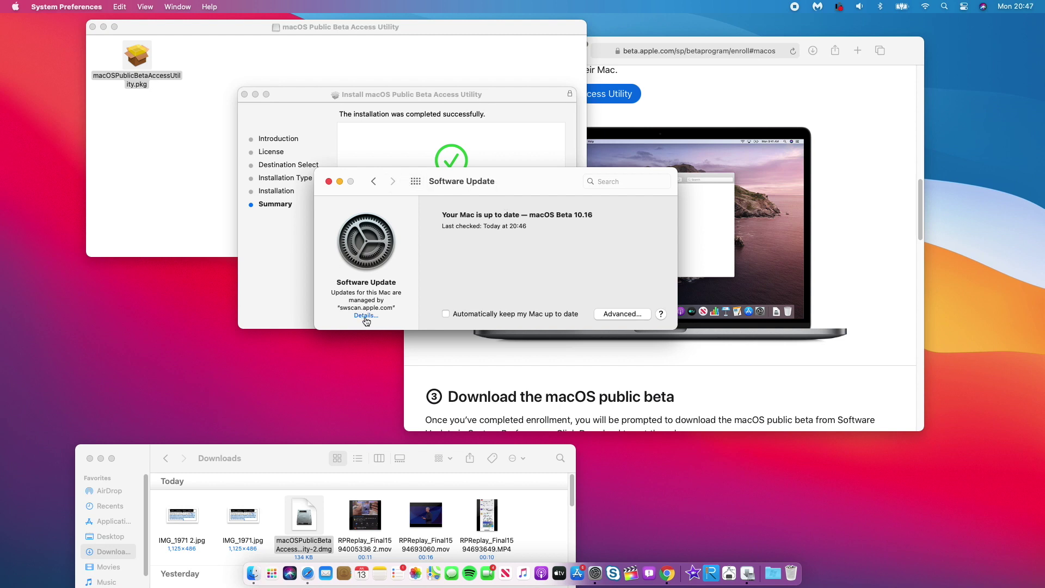
left_click_drag(510, 183, 510, 219)
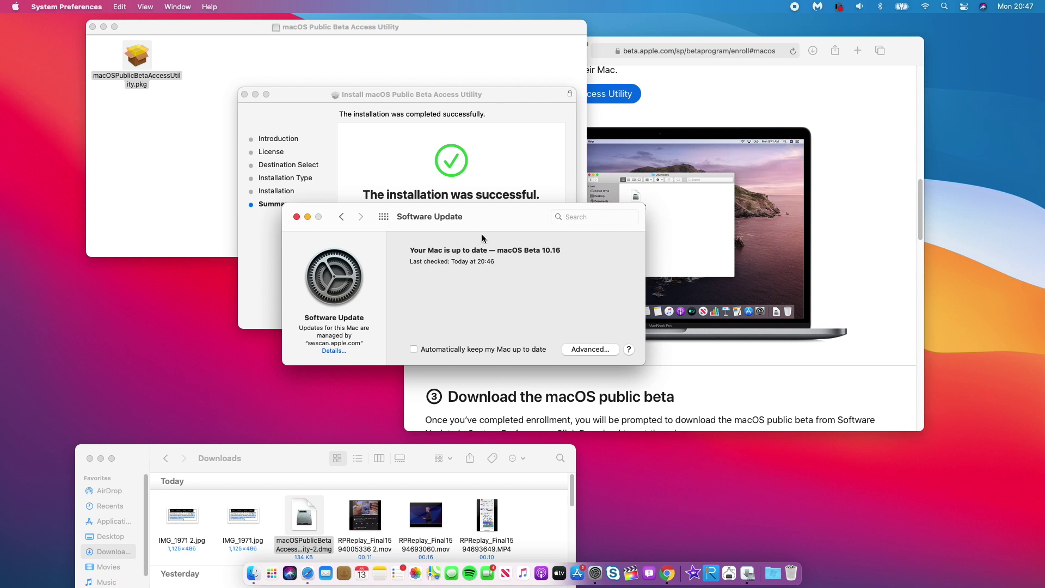
left_click_drag(489, 222, 560, 245)
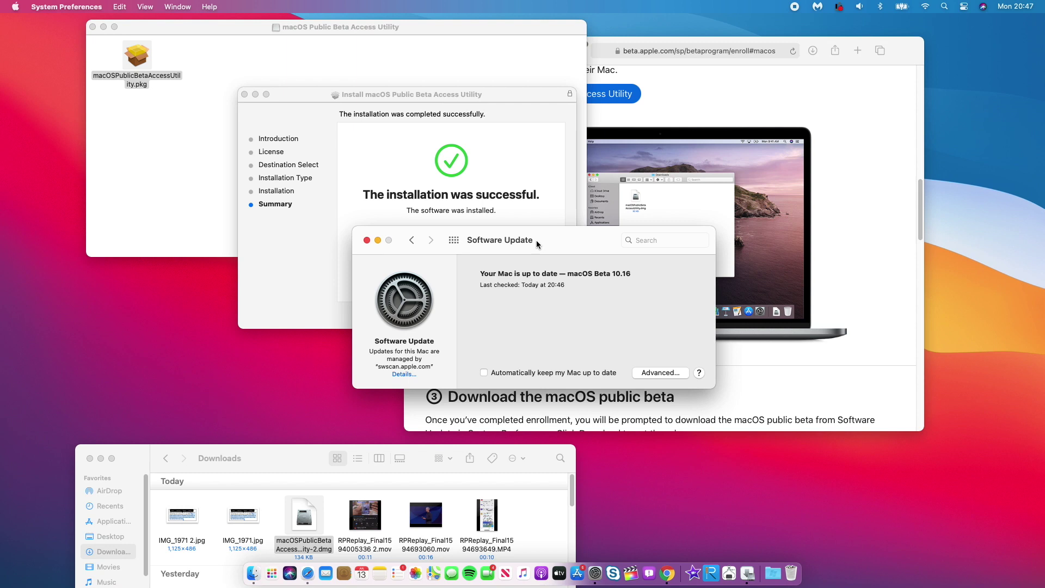
left_click_drag(537, 240, 524, 265)
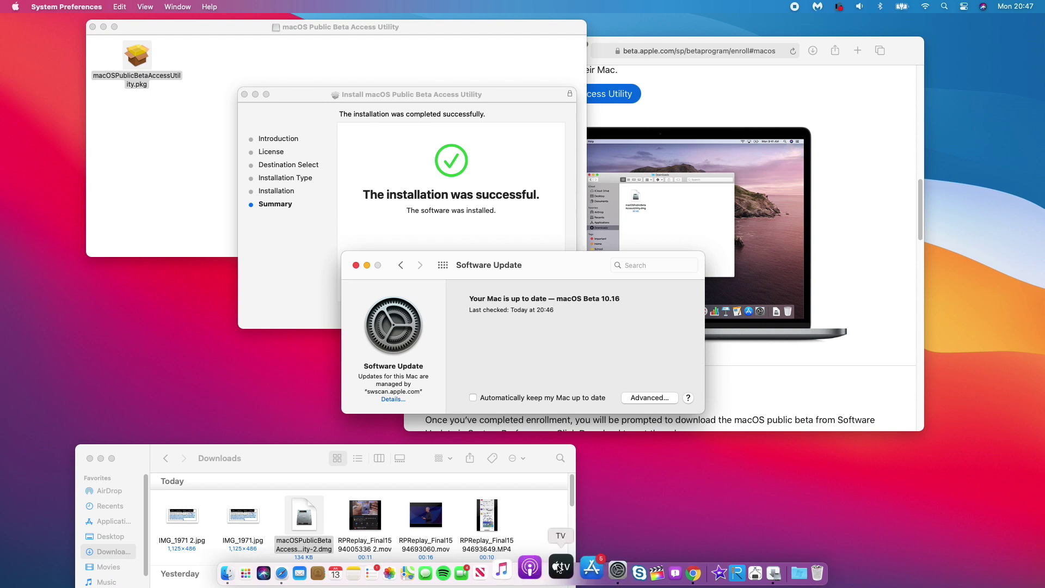
left_click(16, 7)
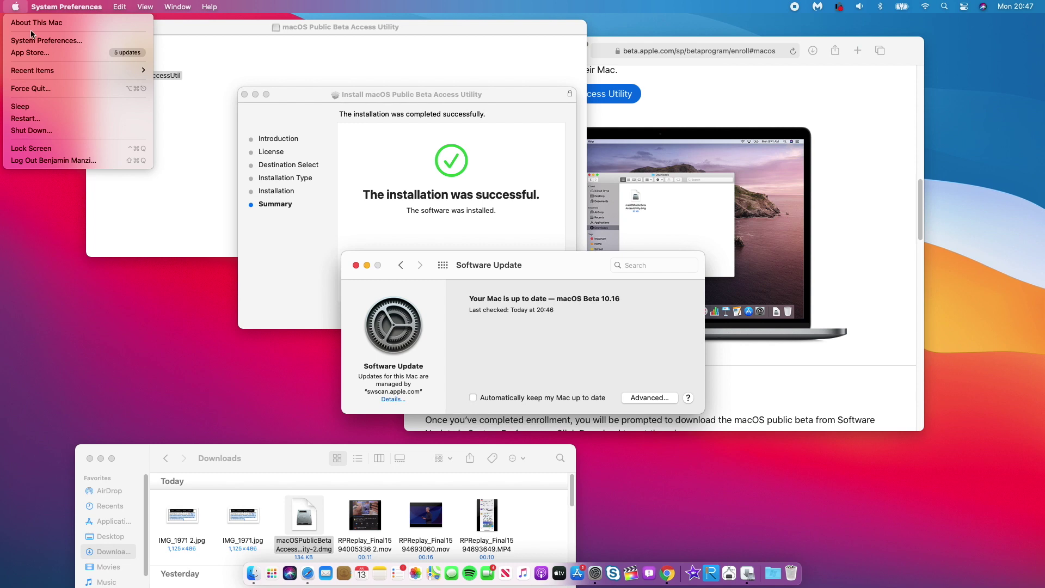
Open About This Mac, move it aside, and highlight the macOS 11.0 Beta (20A4300b) version.
left_click(32, 23)
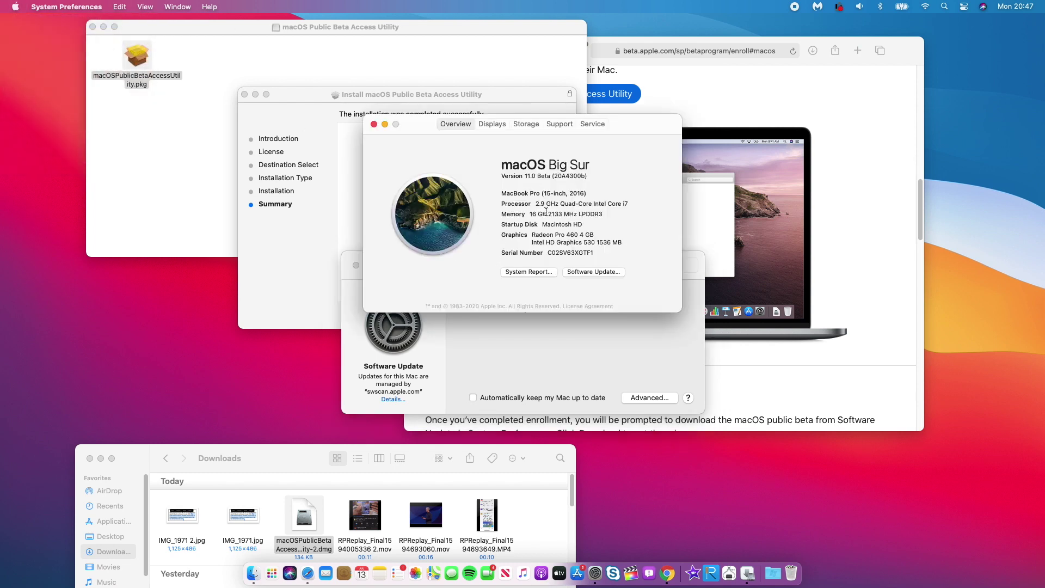
left_click_drag(636, 129, 654, 238)
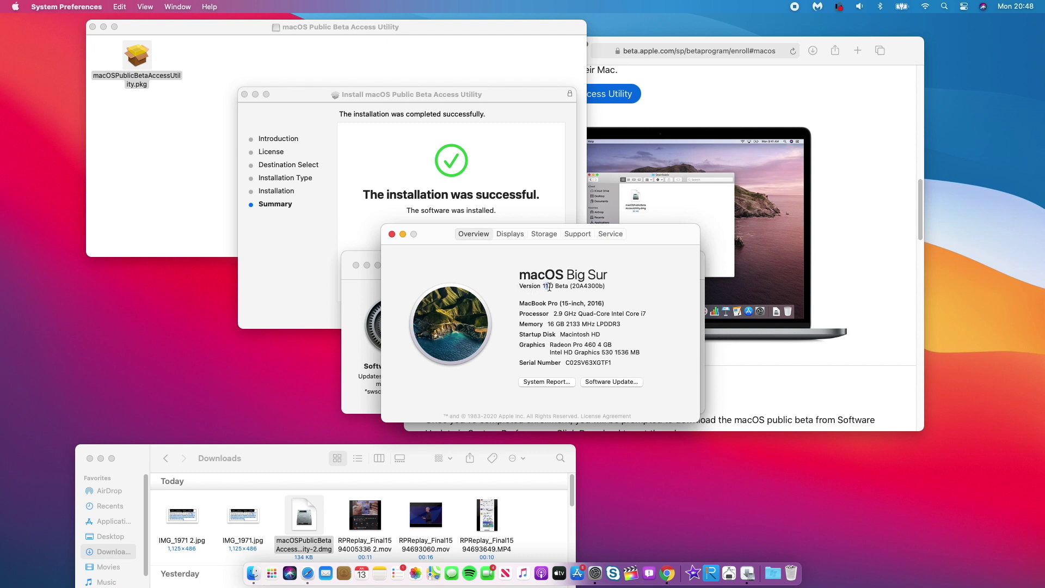
left_click_drag(548, 287, 604, 290)
Reselect part of the version number, then close About This Mac to return to Software Update.
left_click(545, 294)
left_click_drag(545, 286, 580, 286)
left_click(392, 235)
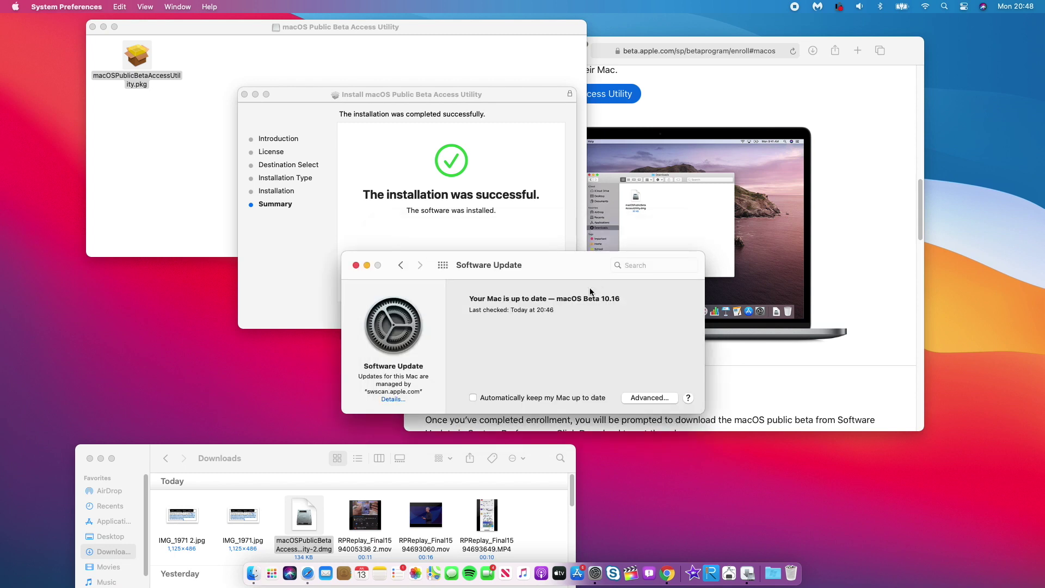